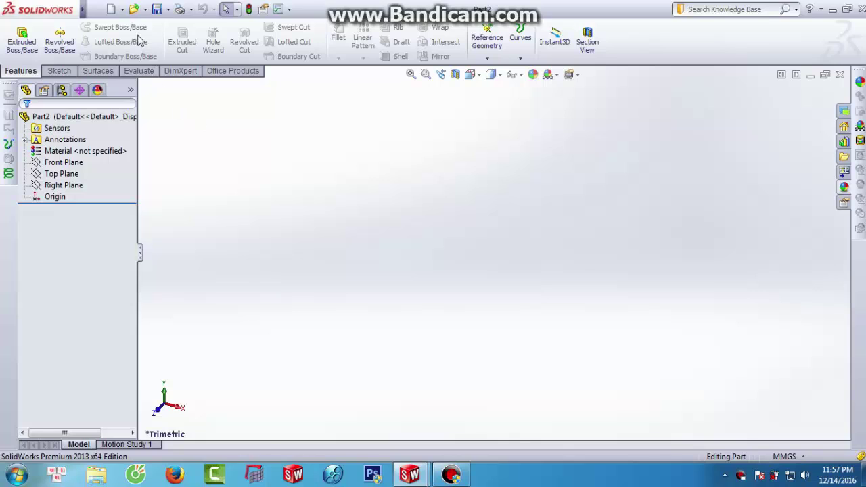
Step: Start a sketch on the Front Plane and draw a vertical centreline through the origin
{"action": "left_click", "coordinate": [58, 72]}
{"action": "left_click", "coordinate": [16, 33]}
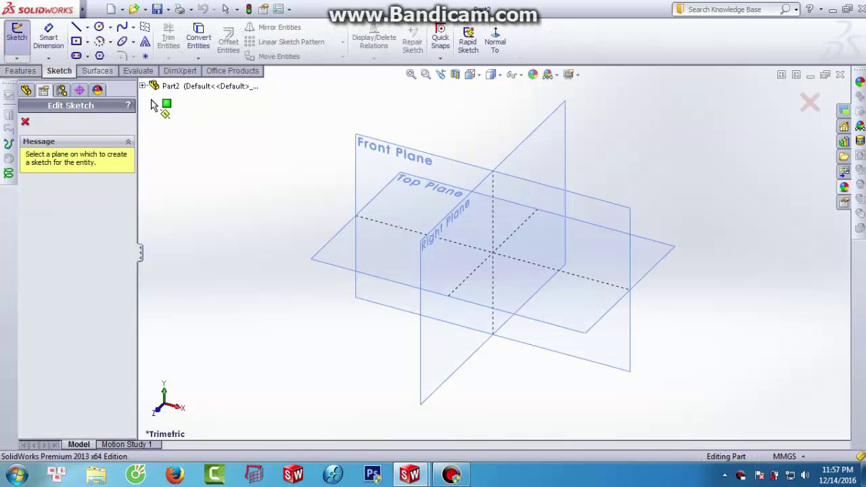
{"action": "left_click", "coordinate": [365, 150]}
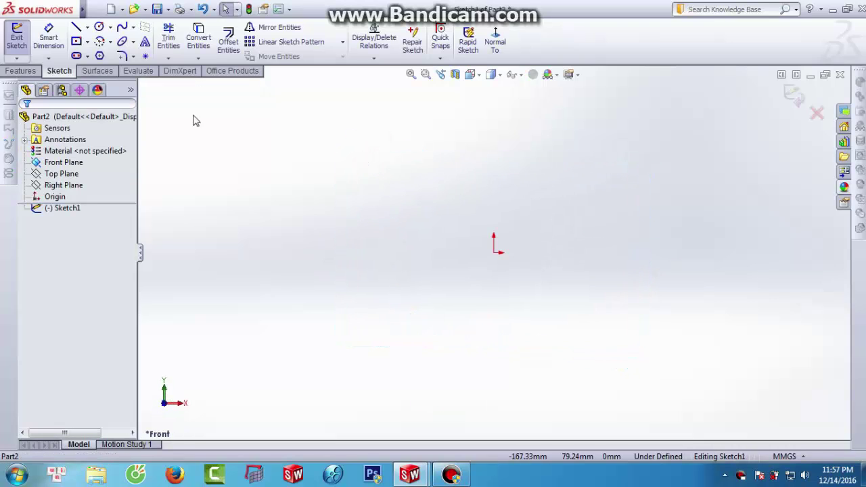
{"action": "left_click", "coordinate": [88, 27]}
{"action": "left_click", "coordinate": [108, 53]}
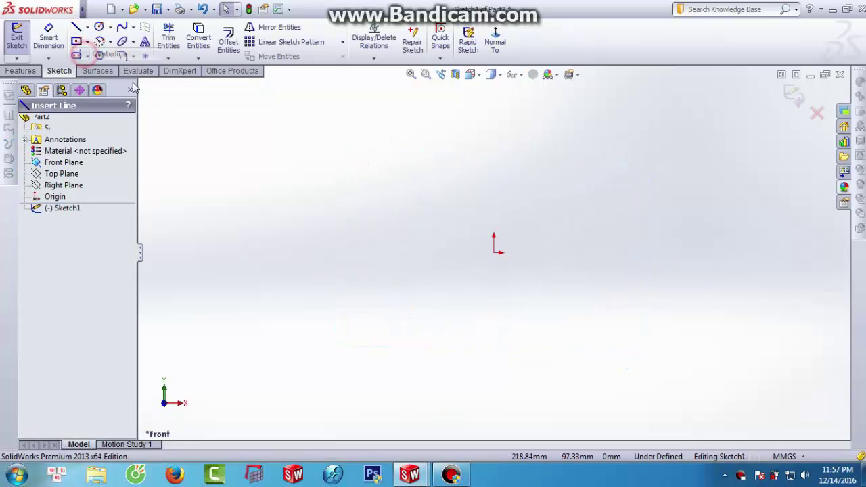
{"action": "left_click", "coordinate": [495, 131]}
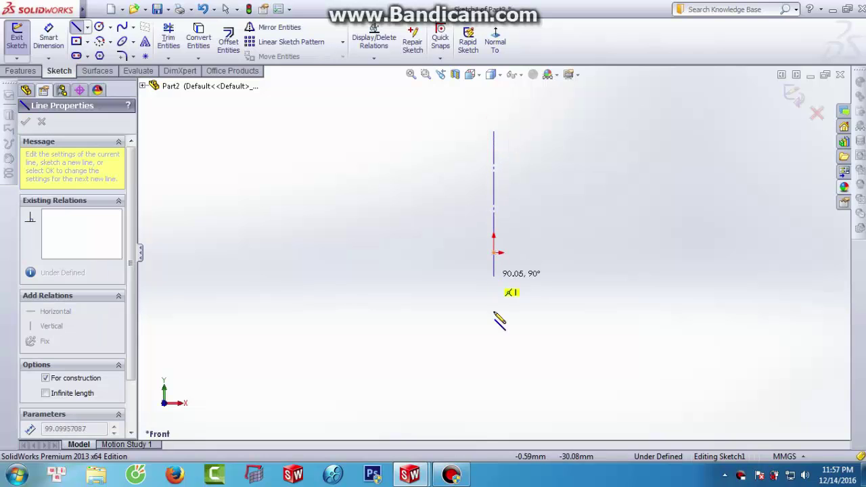
{"action": "left_click", "coordinate": [494, 391]}
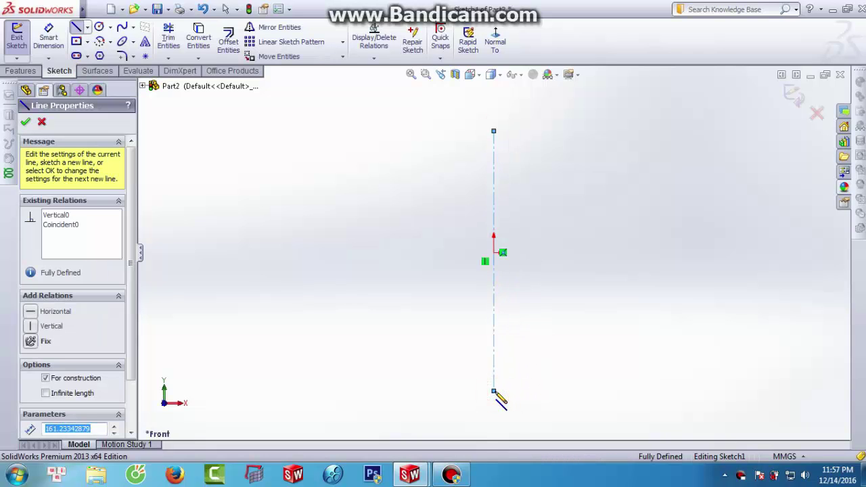
{"action": "left_click", "coordinate": [494, 393]}
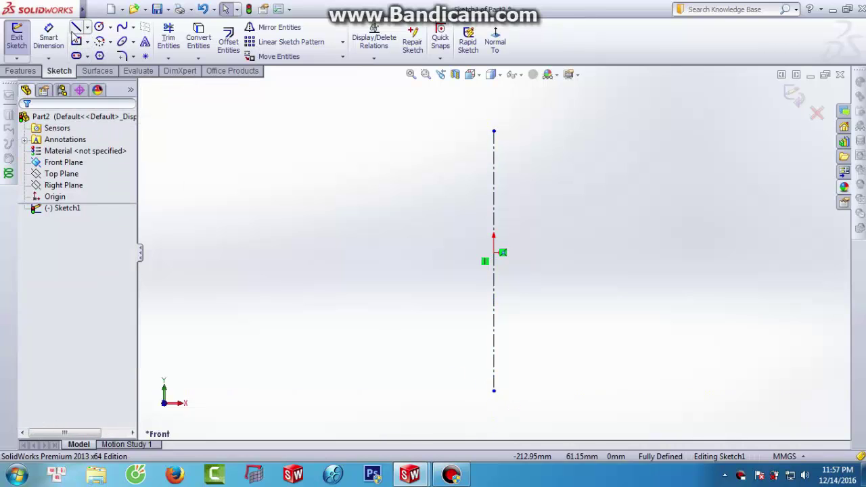
Step: Draw a short horizontal base line from the centreline's bottom and a spline curving upward
{"action": "left_click", "coordinate": [495, 392]}
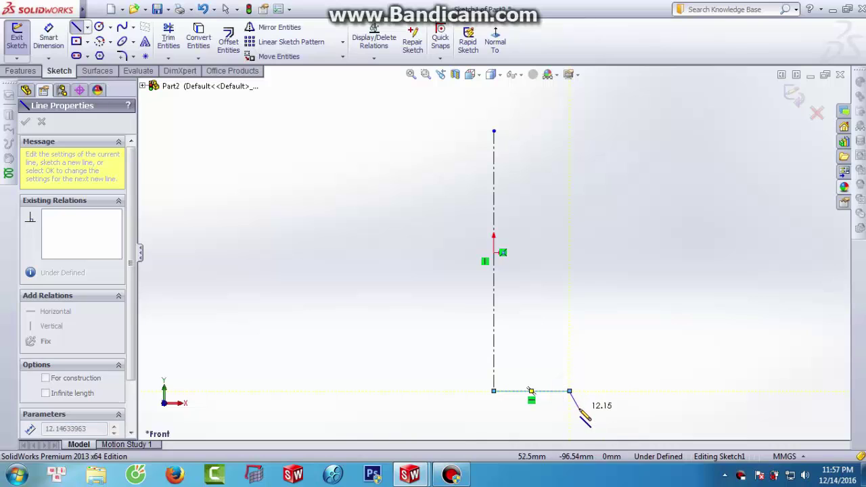
{"action": "left_click", "coordinate": [574, 408]}
{"action": "key", "text": "Escape"}
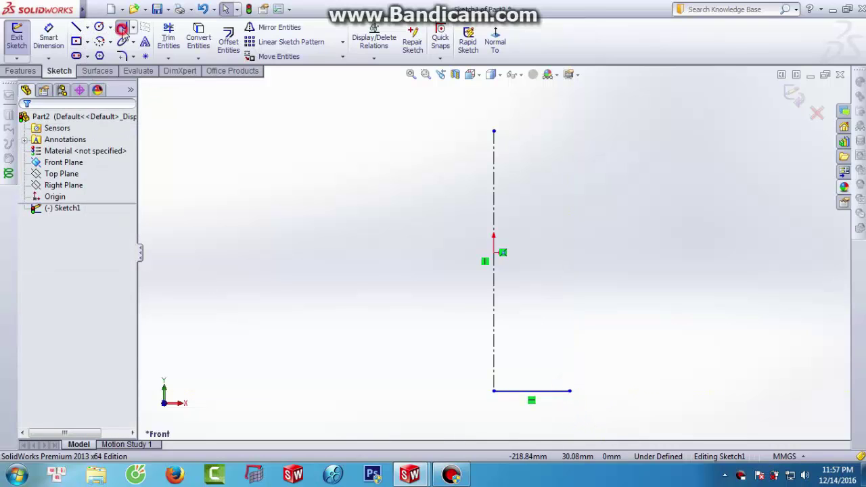
{"action": "left_click", "coordinate": [122, 28]}
{"action": "left_click", "coordinate": [569, 392]}
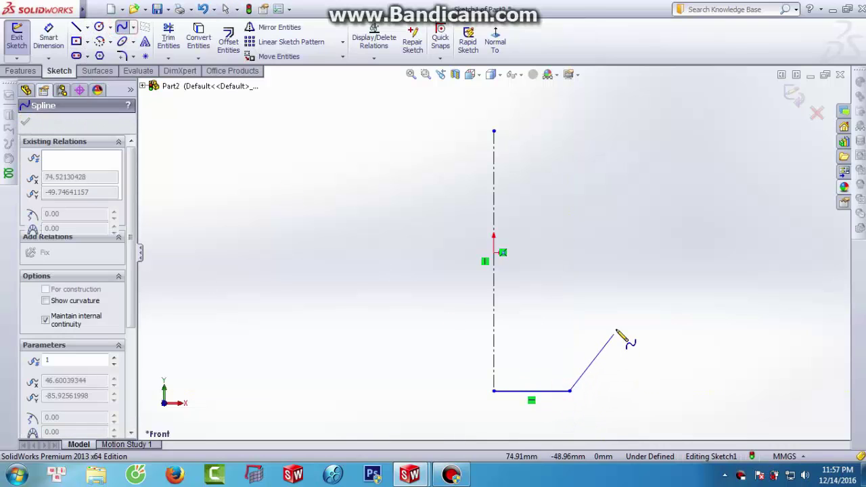
{"action": "left_click", "coordinate": [626, 314]}
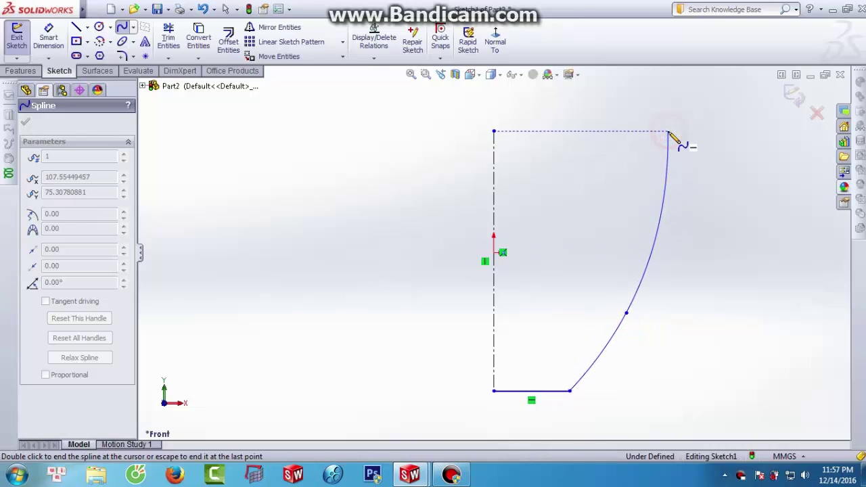
{"action": "left_click", "coordinate": [668, 132]}
{"action": "key", "text": "Escape"}
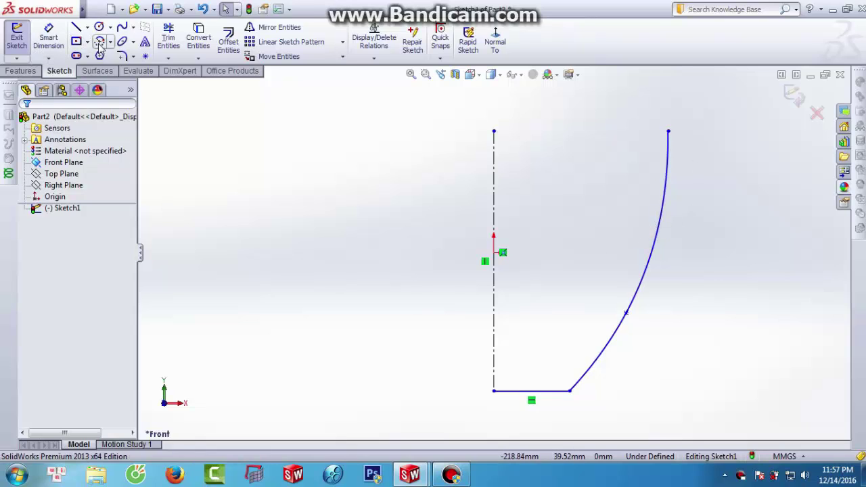
Step: Dimension the centreline to 100 mm tall
{"action": "left_click", "coordinate": [48, 37]}
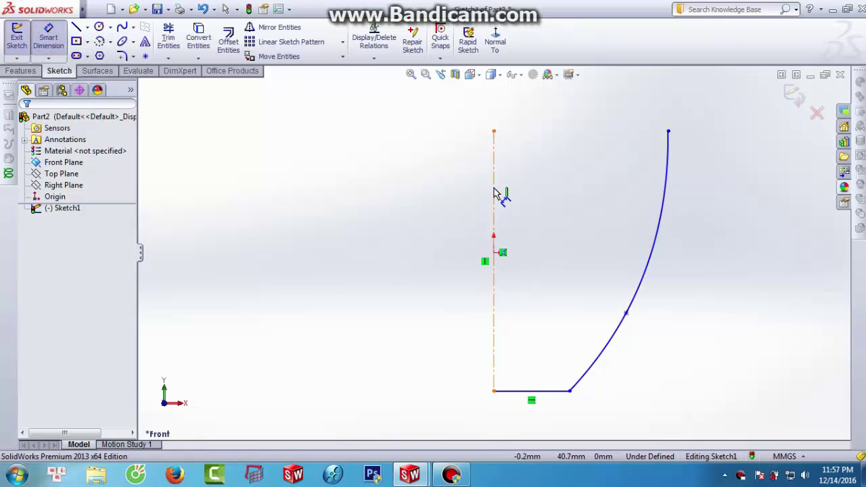
{"action": "left_click", "coordinate": [494, 193]}
{"action": "left_click", "coordinate": [464, 195]}
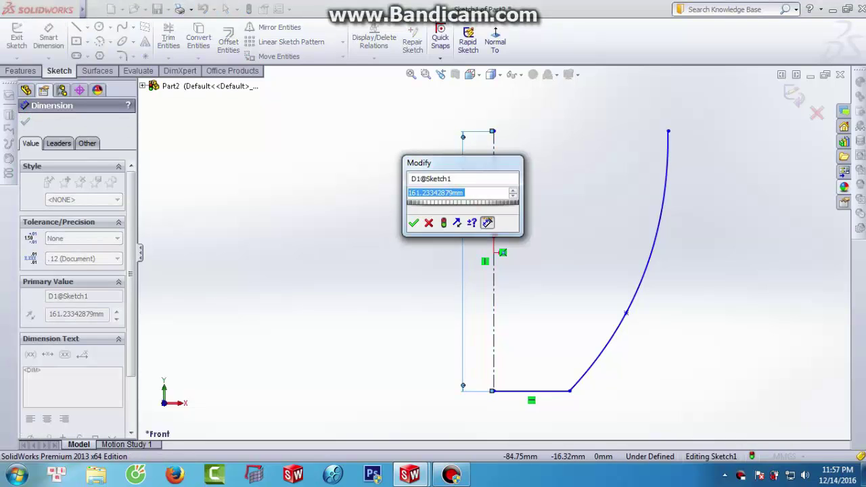
{"action": "type", "text": "100"}
{"action": "key", "text": "Return"}
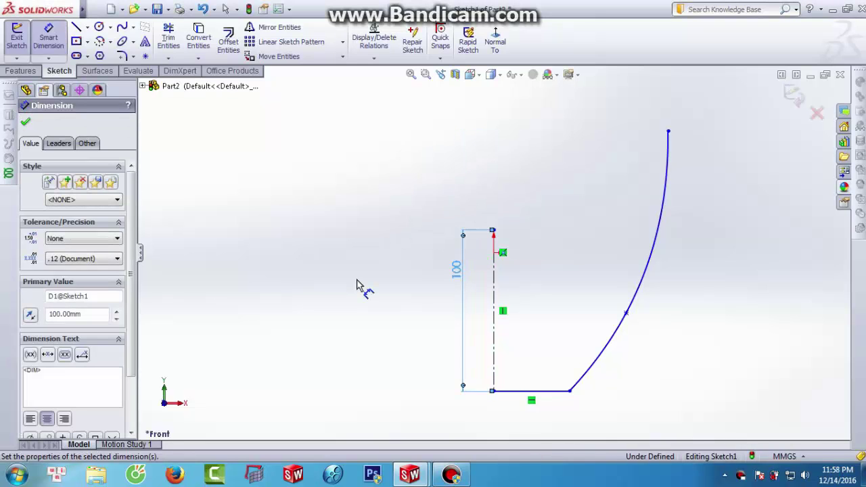
{"action": "key", "text": "Escape"}
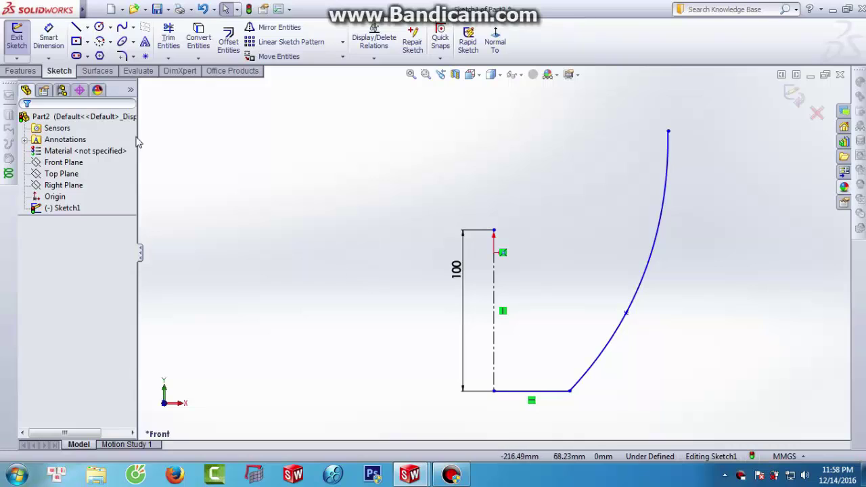
Step: Make the centreline and spline top endpoints horizontal, then pull the spline inward to reshape it
{"action": "left_click", "coordinate": [494, 231]}
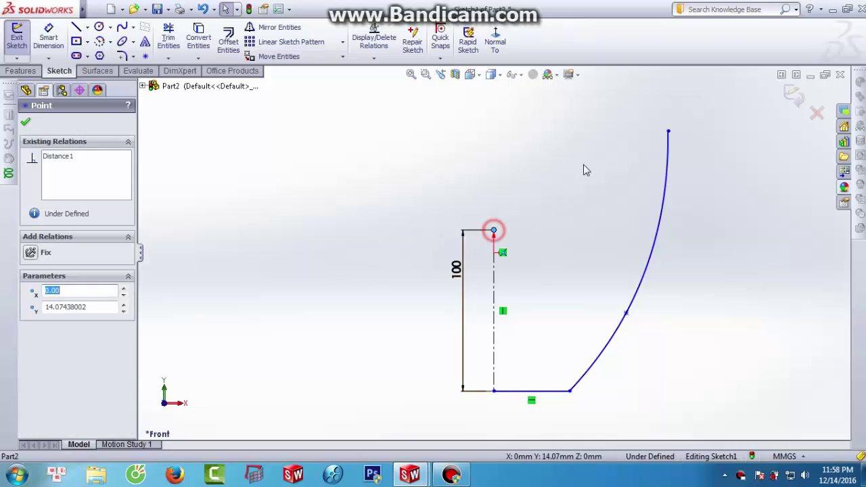
{"action": "left_click", "coordinate": [669, 132], "text": "ctrl"}
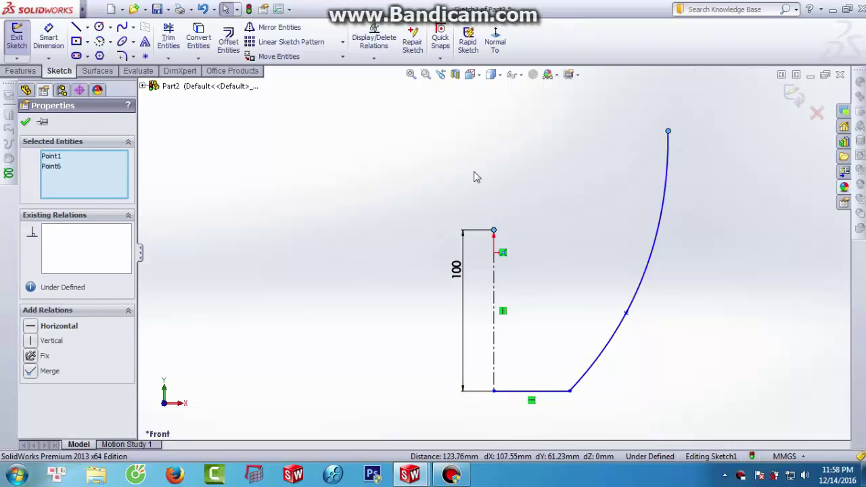
{"action": "left_click", "coordinate": [30, 327]}
{"action": "left_click", "coordinate": [30, 125]}
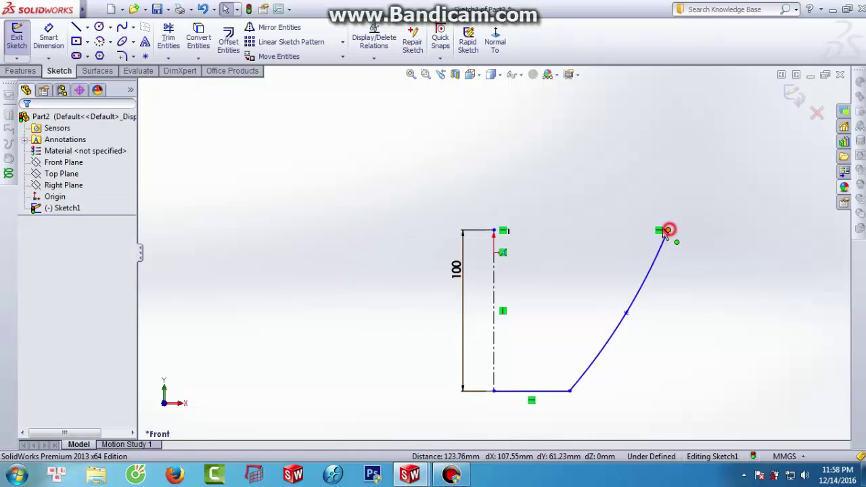
{"action": "left_click_drag", "start_coordinate": [667, 231], "coordinate": [635, 232]}
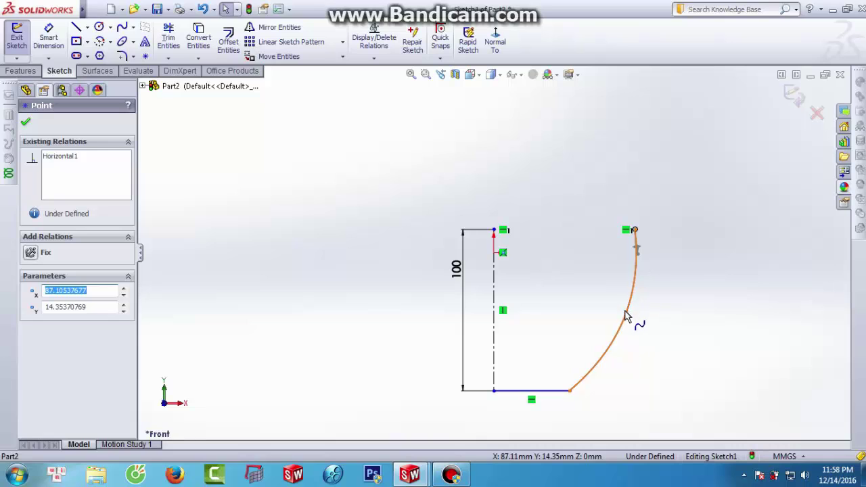
{"action": "left_click_drag", "start_coordinate": [626, 316], "coordinate": [588, 357]}
Step: Dimension the base line to 30 mm
{"action": "left_click", "coordinate": [49, 37]}
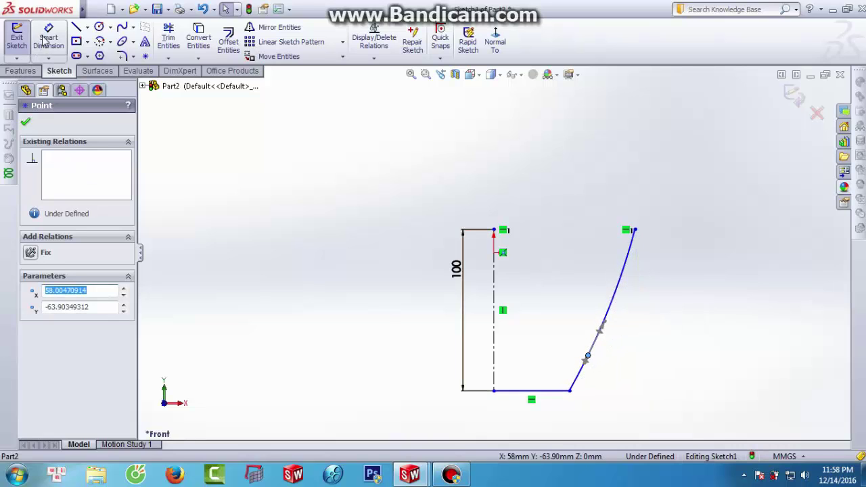
{"action": "left_click", "coordinate": [513, 393]}
{"action": "left_click", "coordinate": [514, 420]}
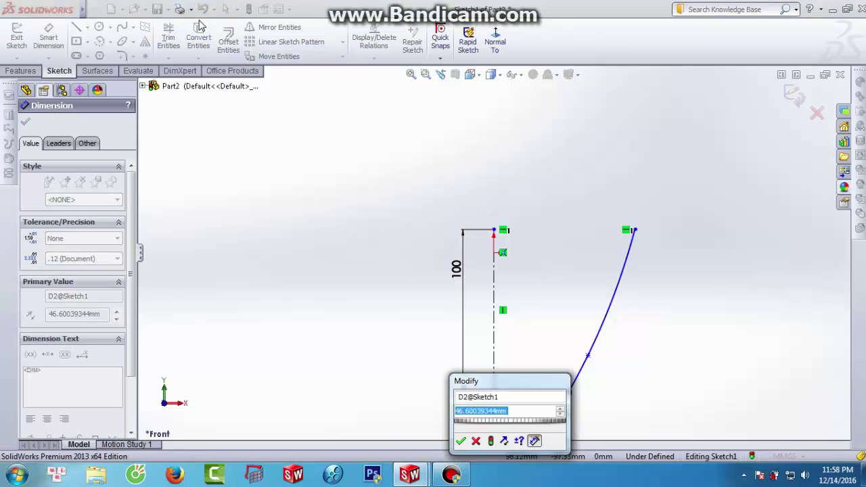
{"action": "type", "text": "30"}
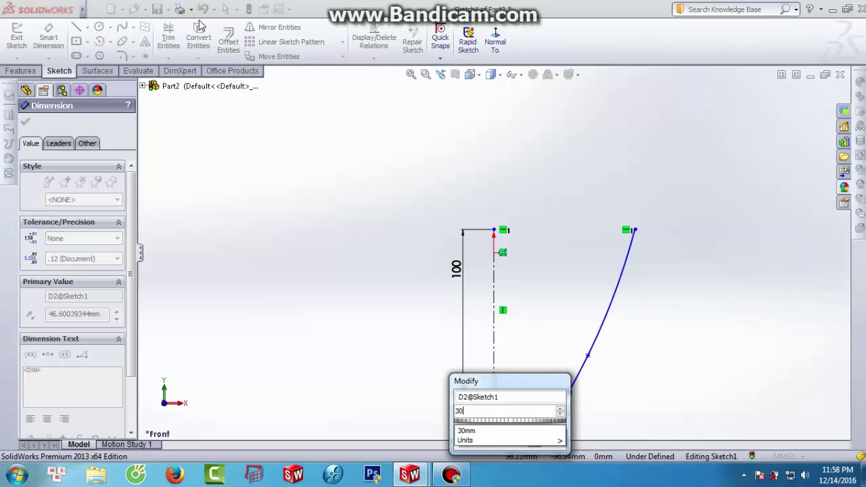
{"action": "key", "text": "Return"}
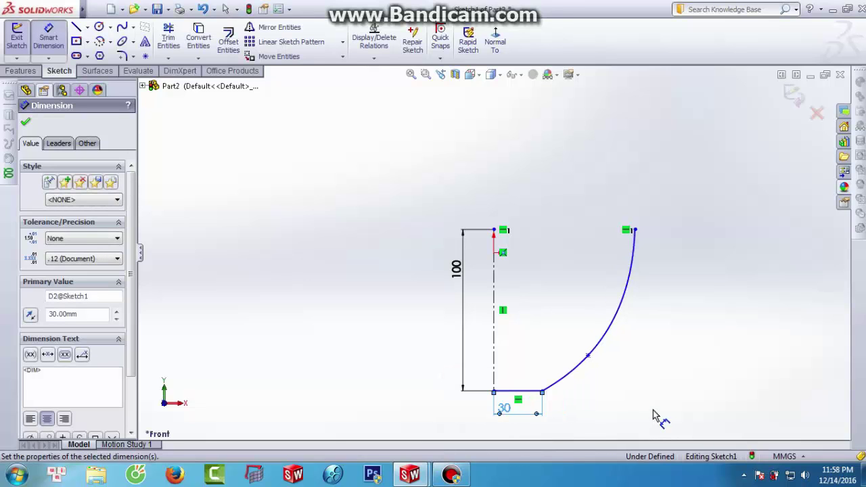
{"action": "left_click", "coordinate": [25, 125]}
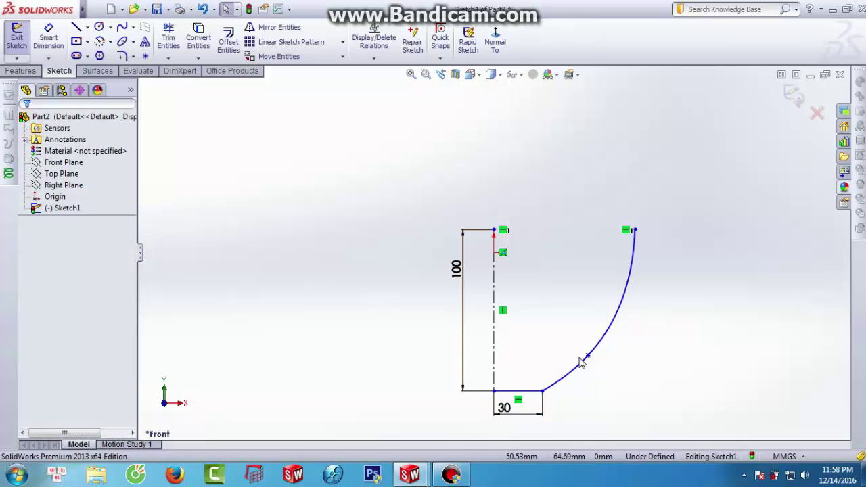
Step: Reshape the spline and bring its top endpoint level with the centreline's top
{"action": "left_click_drag", "start_coordinate": [587, 358], "coordinate": [576, 340]}
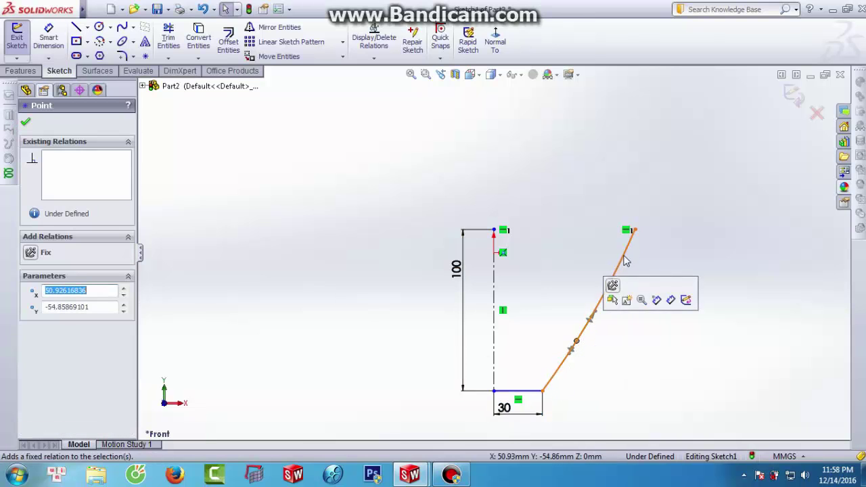
{"action": "mouse_move", "coordinate": [633, 233]}
{"action": "left_mouse_down"}
{"action": "mouse_move", "coordinate": [607, 232]}
{"action": "mouse_move", "coordinate": [631, 218]}
{"action": "mouse_move", "coordinate": [629, 230]}
{"action": "mouse_move", "coordinate": [617, 224]}
{"action": "left_mouse_up"}
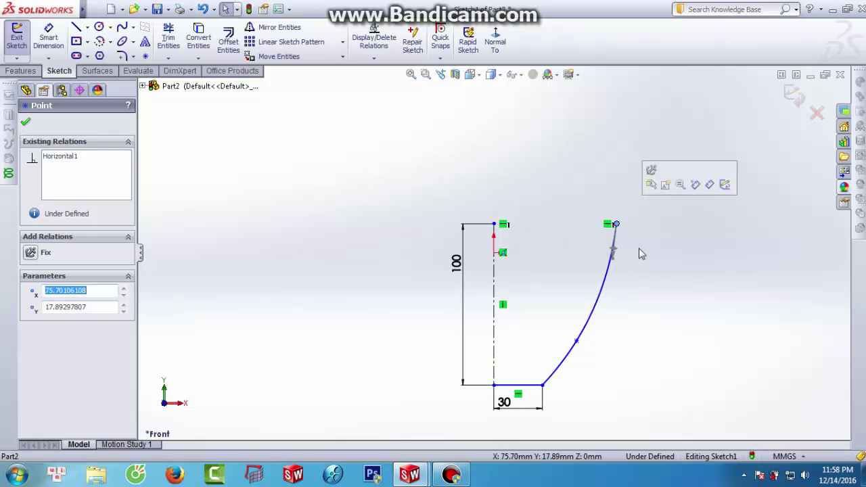
{"action": "scroll", "coordinate": [648, 353], "scroll_direction": "down", "scroll_amount": 2}
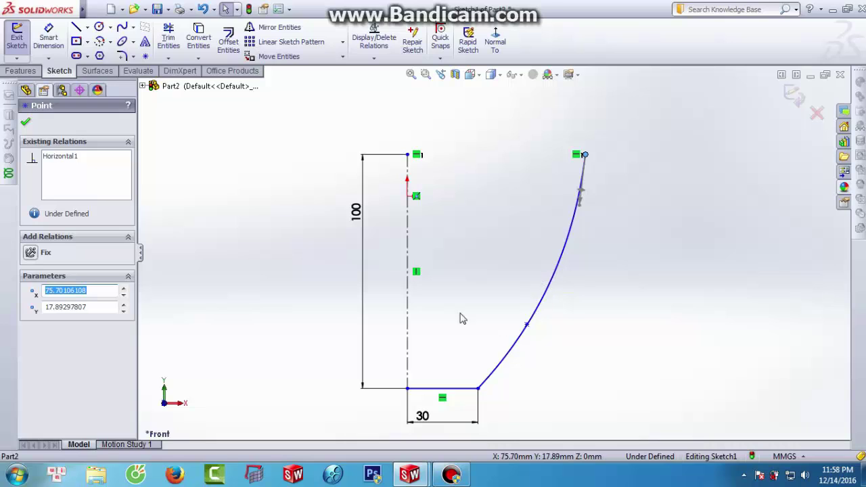
{"action": "left_click", "coordinate": [25, 122]}
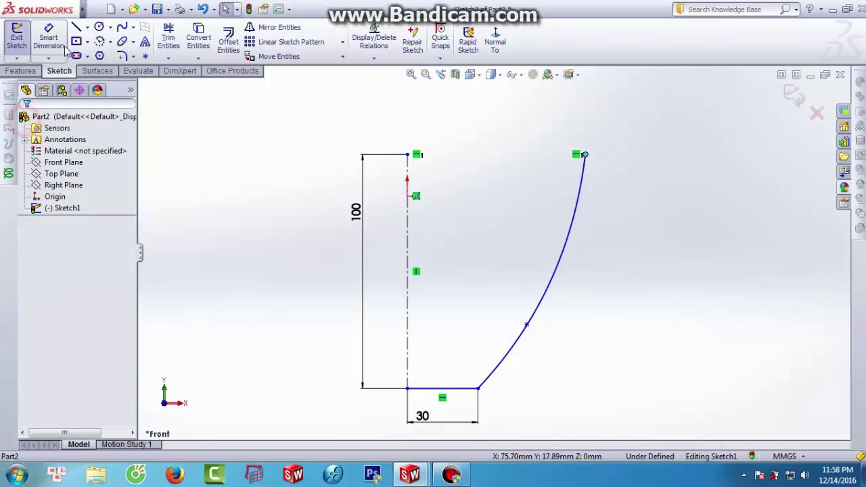
Step: Draw a horizontal top line from the centreline to the curve's top, then exit the sketch
{"action": "left_click", "coordinate": [76, 27]}
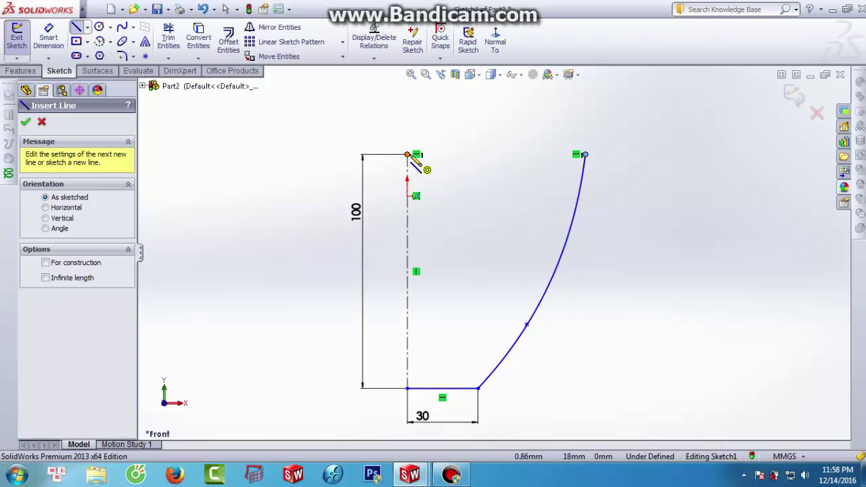
{"action": "left_click", "coordinate": [408, 155]}
{"action": "left_click", "coordinate": [584, 155]}
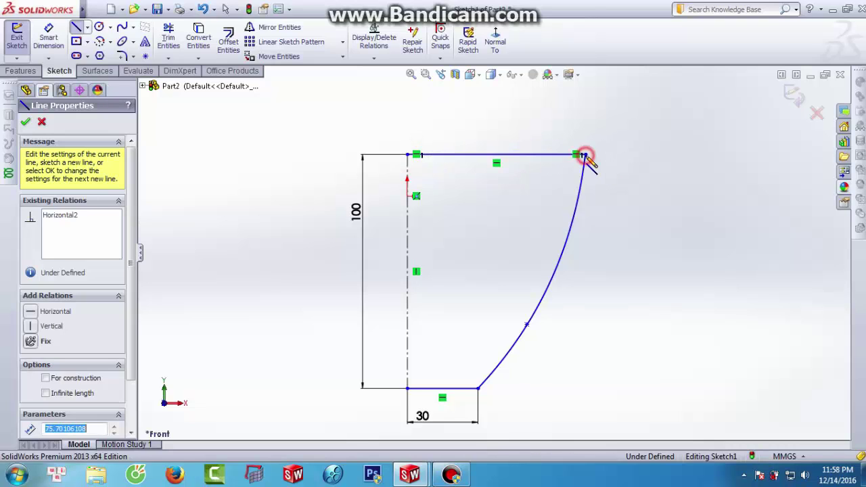
{"action": "left_click", "coordinate": [26, 123]}
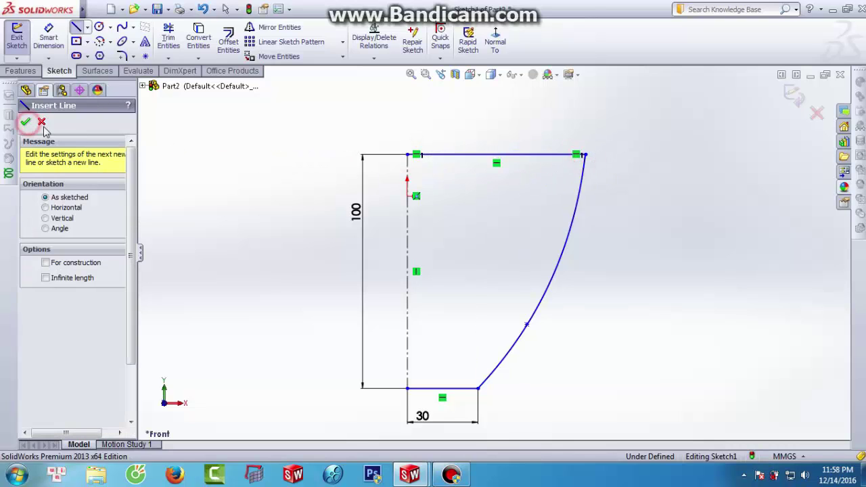
{"action": "left_click", "coordinate": [16, 38]}
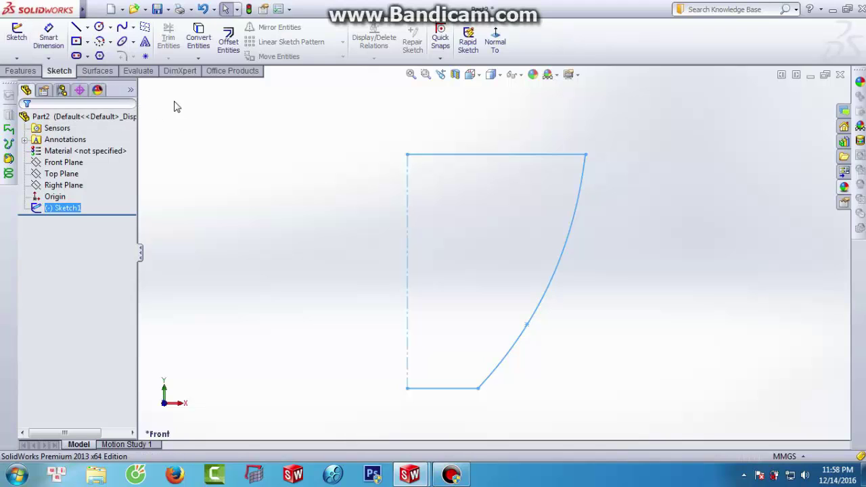
Step: Revolve the profile a full 360° around the centreline into the solid cup, Revolve1
{"action": "left_click", "coordinate": [21, 70]}
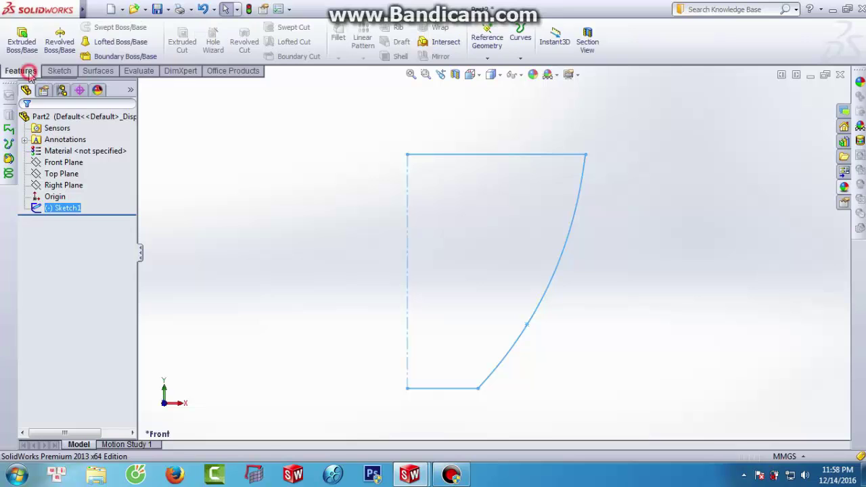
{"action": "left_click", "coordinate": [59, 41]}
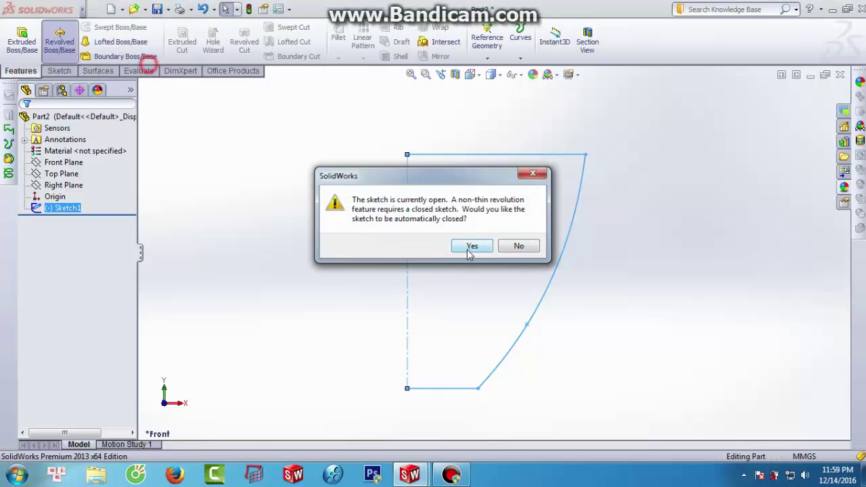
{"action": "left_click", "coordinate": [472, 246]}
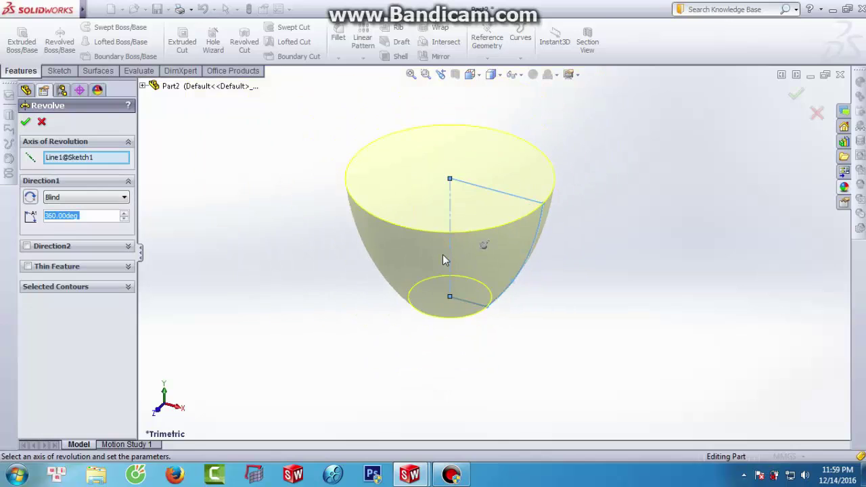
{"action": "left_click", "coordinate": [23, 122]}
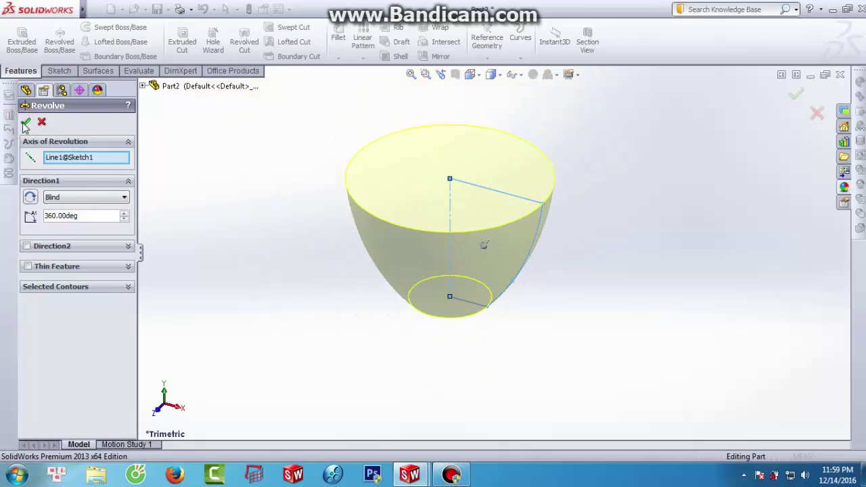
{"action": "mouse_move", "coordinate": [417, 255]}
{"action": "middle_mouse_down"}
{"action": "mouse_move", "coordinate": [453, 197]}
{"action": "mouse_move", "coordinate": [450, 168]}
{"action": "mouse_move", "coordinate": [365, 159]}
{"action": "mouse_move", "coordinate": [269, 179]}
{"action": "mouse_move", "coordinate": [259, 237]}
{"action": "mouse_move", "coordinate": [290, 165]}
{"action": "middle_mouse_up"}
{"action": "left_click", "coordinate": [273, 178]}
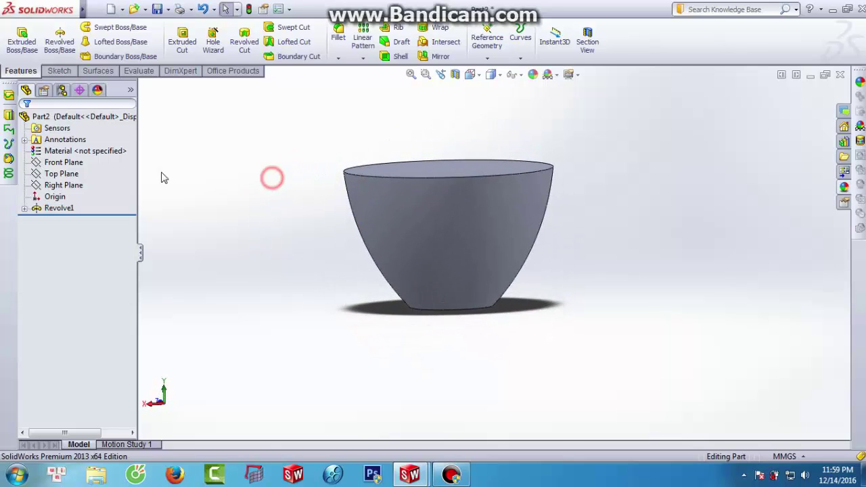
{"action": "left_click", "coordinate": [67, 163]}
{"action": "left_click", "coordinate": [77, 169]}
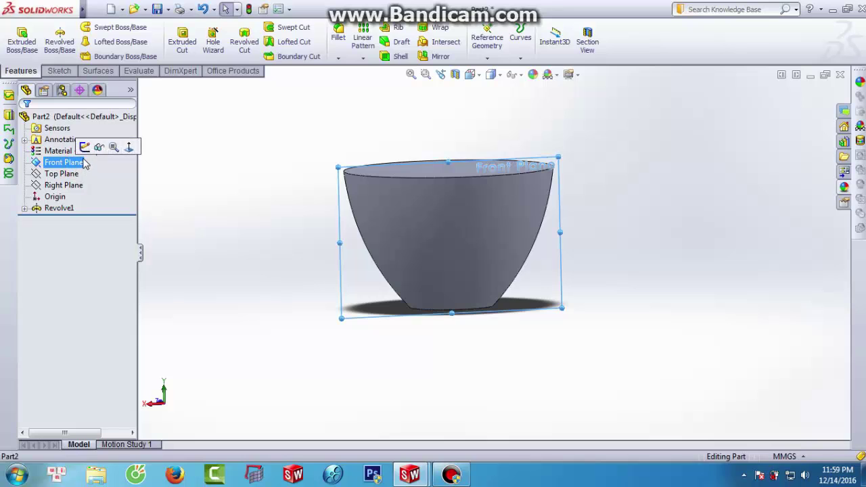
Step: Start Sketch2 on the Front Plane, viewed head-on with the cup shown in section
{"action": "left_click", "coordinate": [128, 146]}
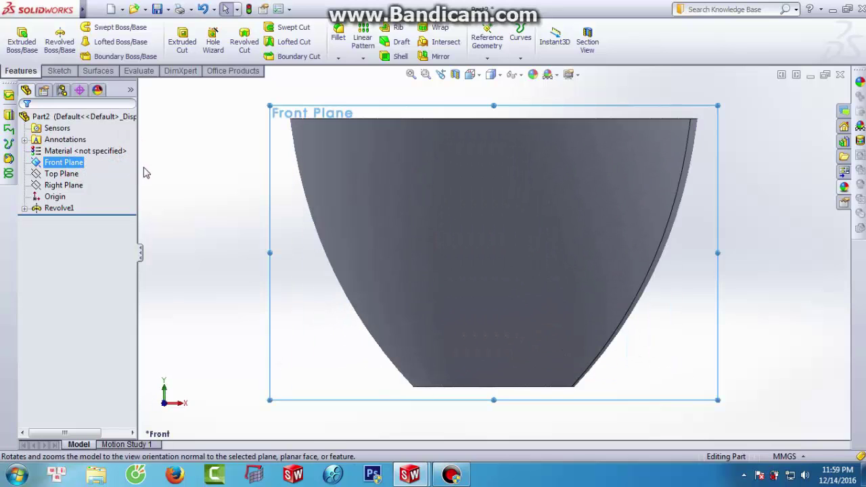
{"action": "right_click", "coordinate": [68, 163]}
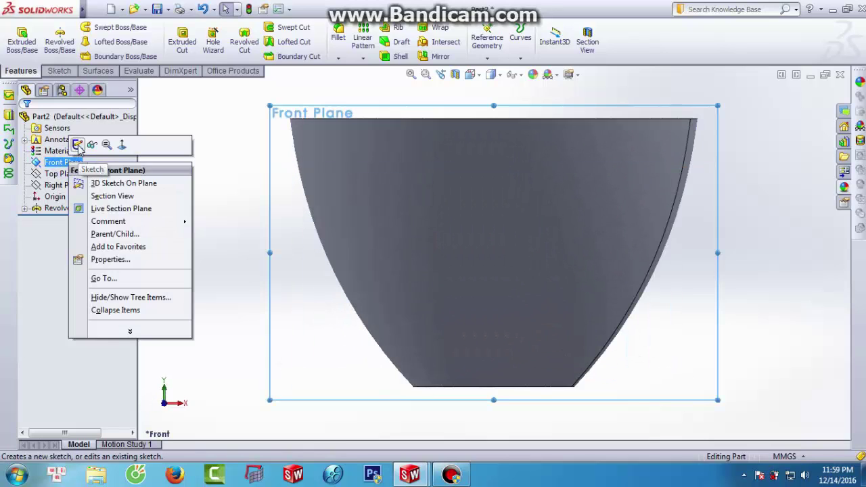
{"action": "left_click", "coordinate": [78, 144]}
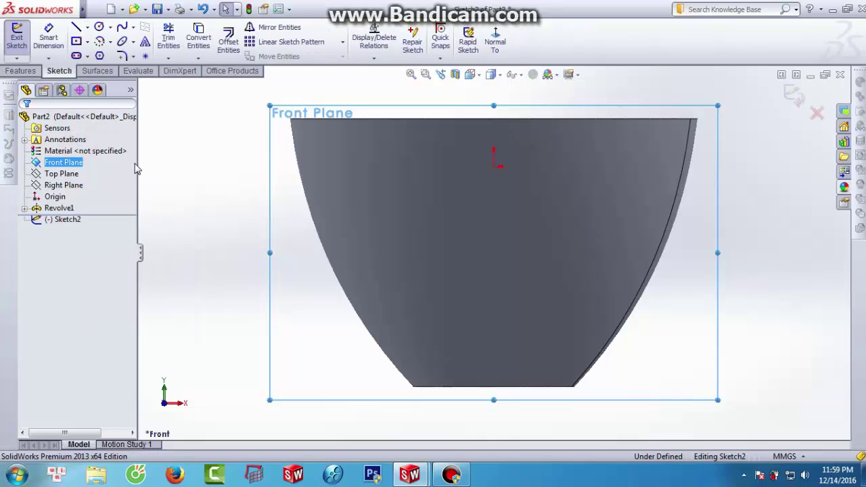
{"action": "left_click", "coordinate": [455, 75]}
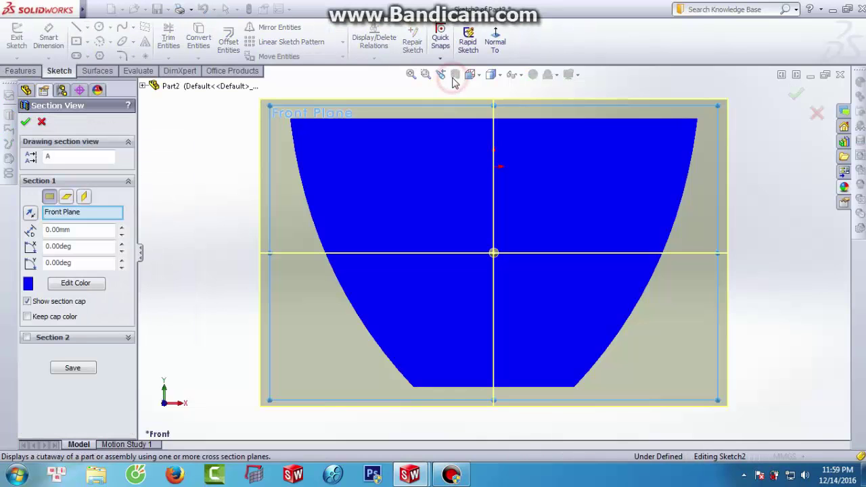
{"action": "left_click", "coordinate": [26, 122]}
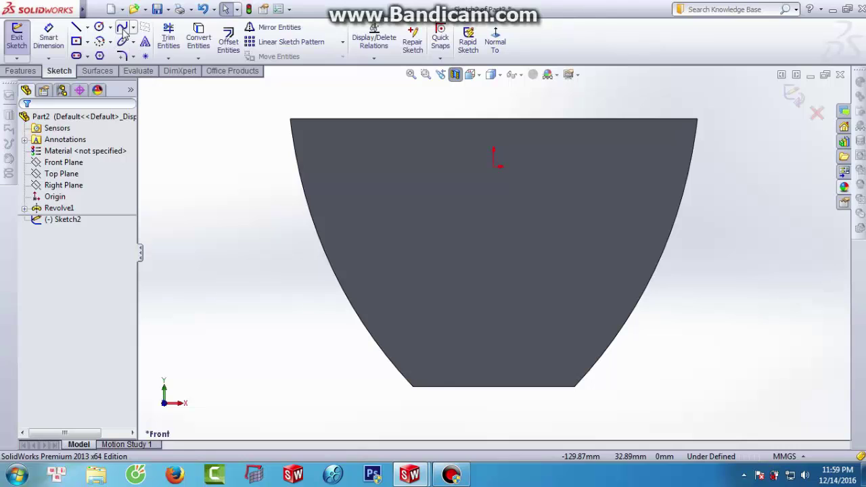
Step: Draw a four-point spline looping out from the cup's upper right side back to its lower side
{"action": "left_click", "coordinate": [123, 29]}
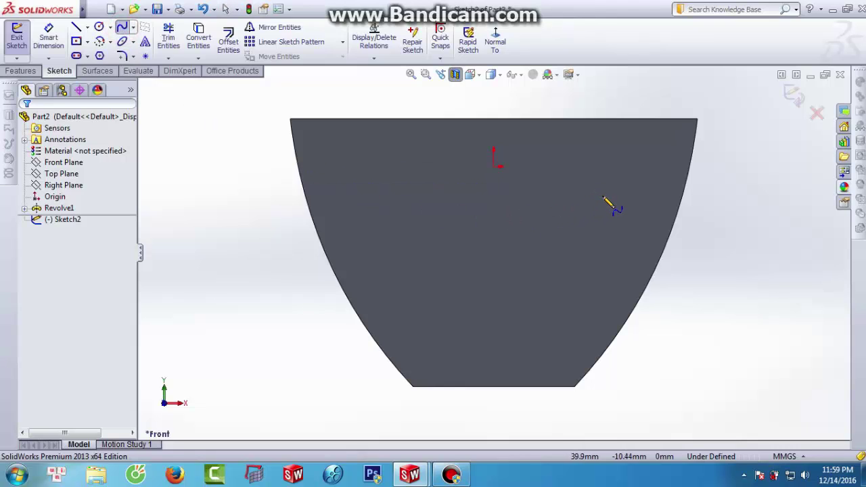
{"action": "left_click", "coordinate": [642, 210]}
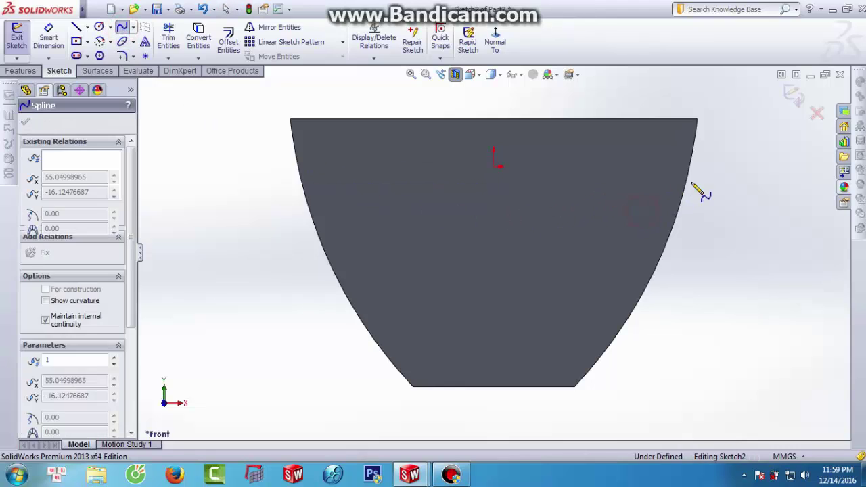
{"action": "left_click", "coordinate": [728, 158]}
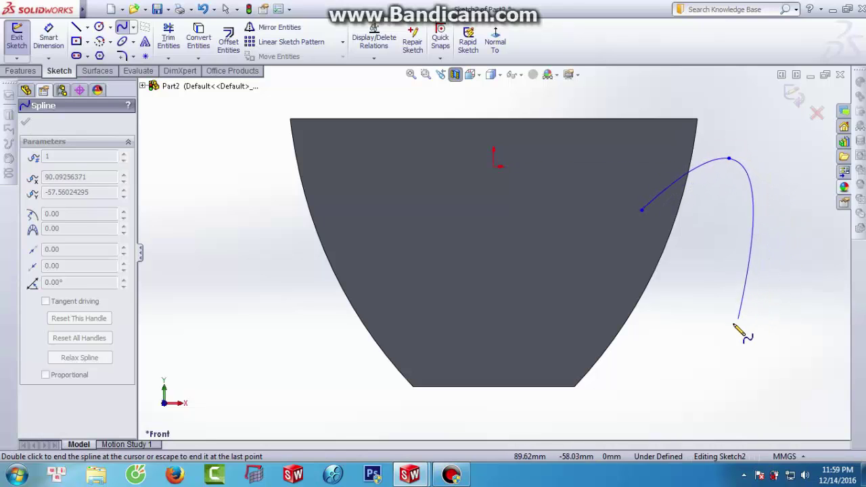
{"action": "left_click", "coordinate": [684, 338]}
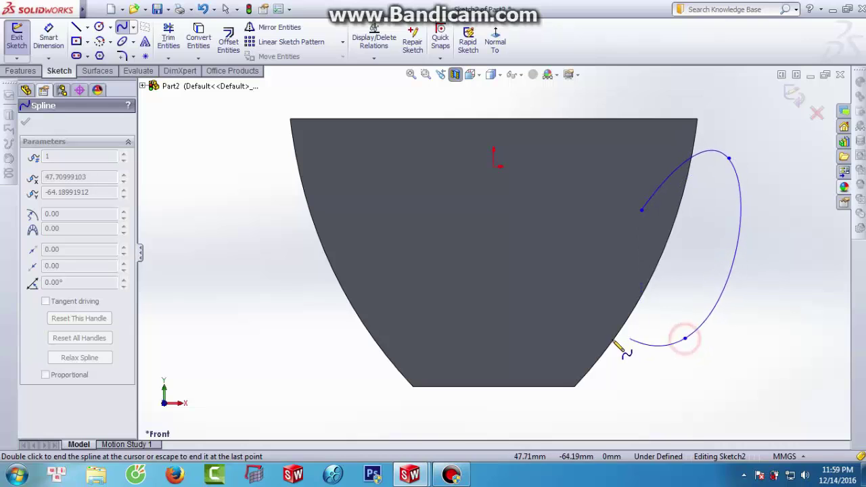
{"action": "left_click", "coordinate": [575, 345]}
{"action": "key", "text": "Escape"}
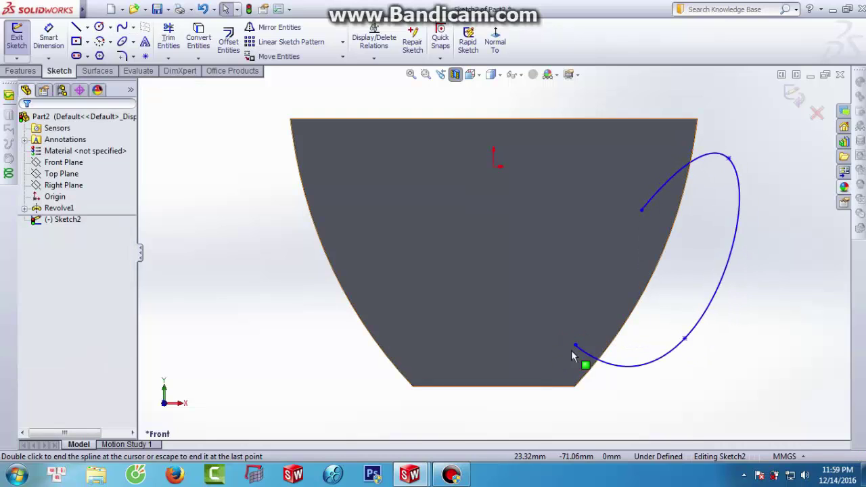
Step: Pull the spline's outer point further out and rotate its tangent to shape the handle
{"action": "left_click_drag", "start_coordinate": [729, 160], "coordinate": [799, 161]}
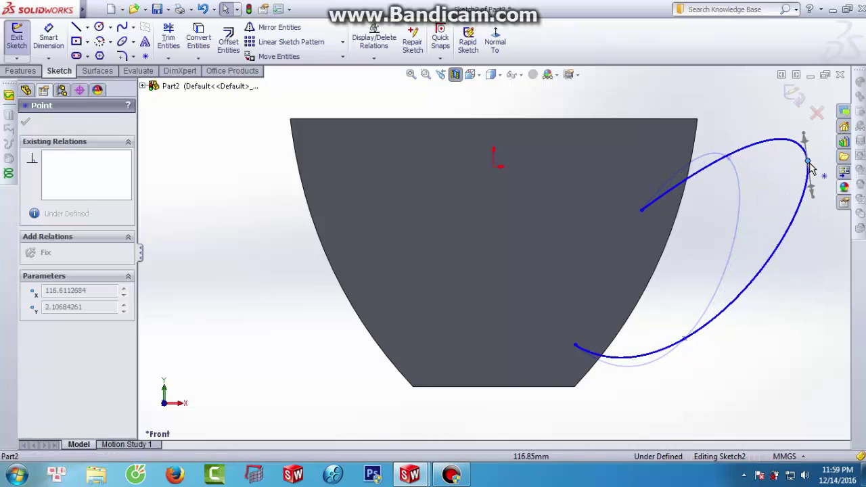
{"action": "left_click_drag", "start_coordinate": [799, 161], "coordinate": [824, 166]}
{"action": "scroll", "coordinate": [712, 211], "scroll_direction": "up", "scroll_amount": 3}
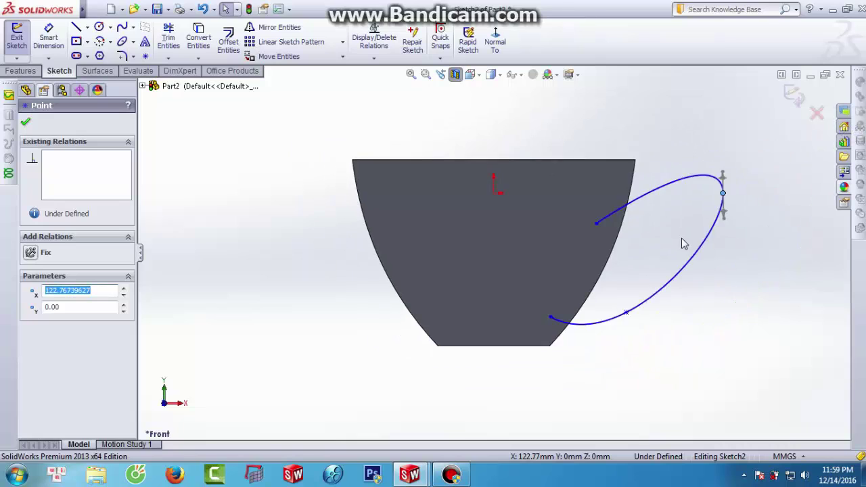
{"action": "scroll", "coordinate": [686, 196], "scroll_direction": "down", "scroll_amount": 2}
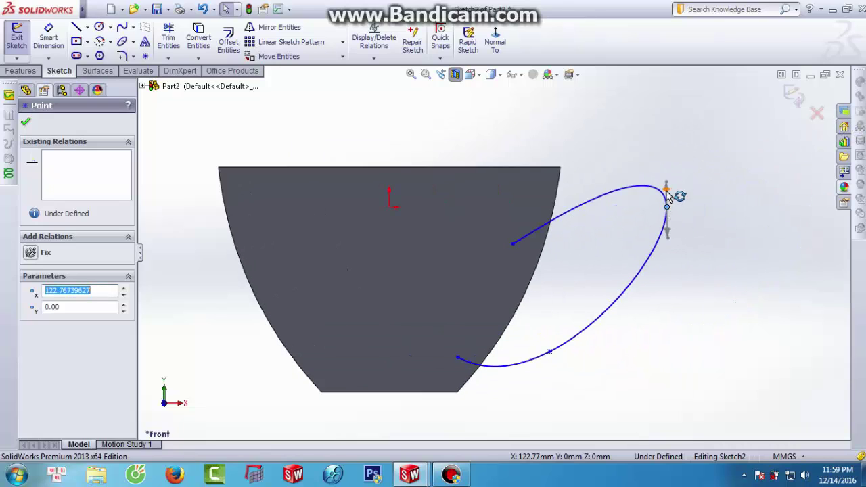
{"action": "left_click_drag", "start_coordinate": [667, 196], "coordinate": [710, 230]}
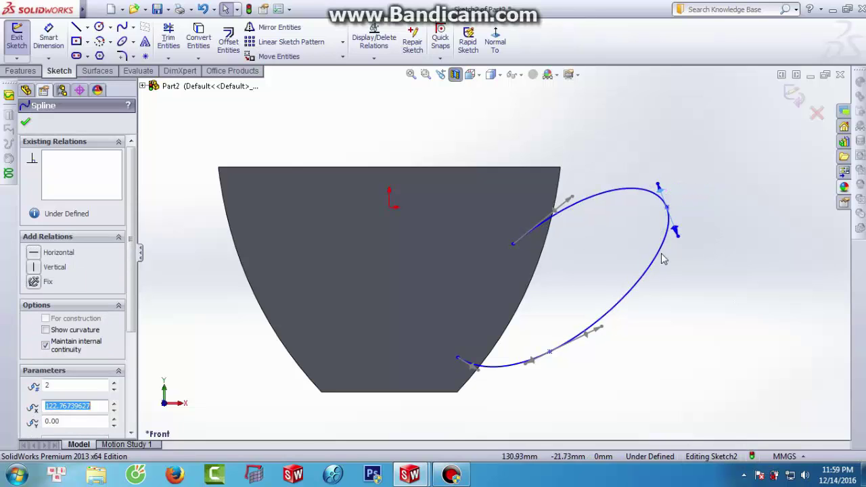
{"action": "left_click", "coordinate": [26, 123]}
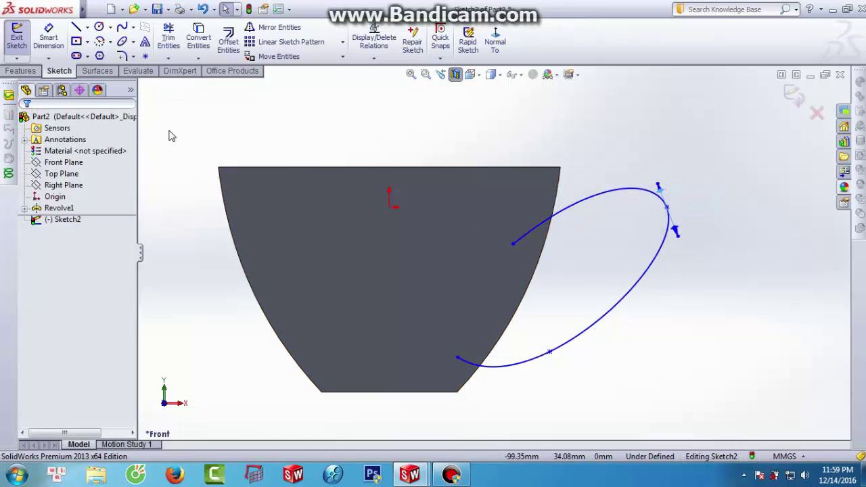
Step: Exit the handle sketch, turn off the section view and hide the cup body
{"action": "left_click", "coordinate": [19, 40]}
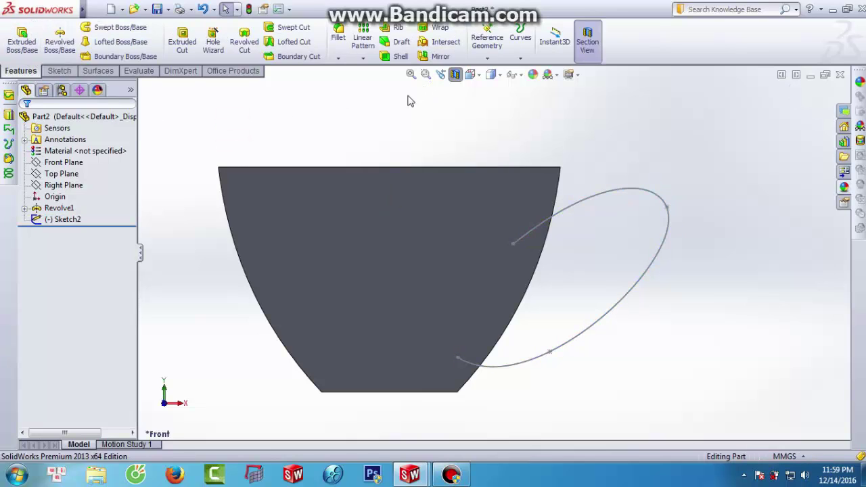
{"action": "left_click", "coordinate": [454, 75]}
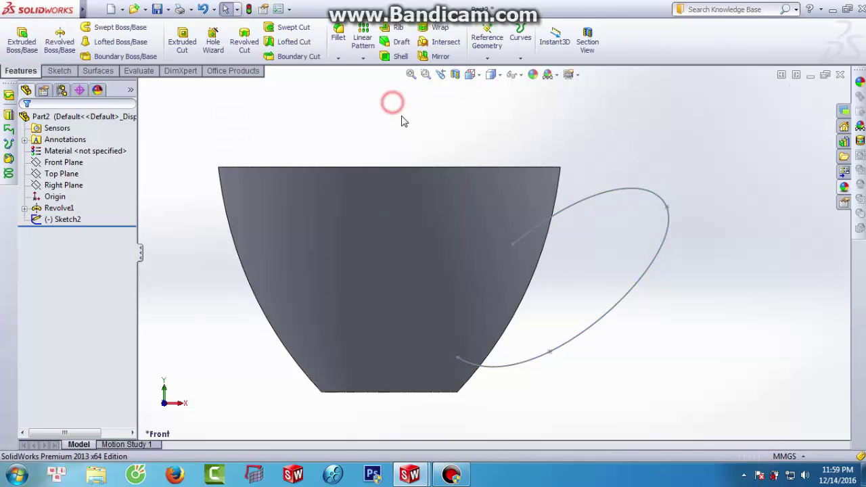
{"action": "right_click", "coordinate": [408, 191]}
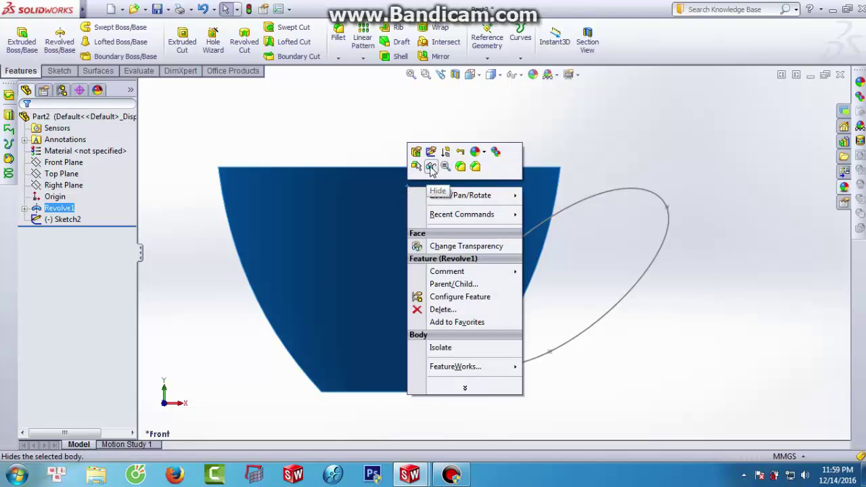
{"action": "left_click", "coordinate": [430, 165]}
{"action": "middle_click_drag", "start_coordinate": [401, 206], "coordinate": [381, 228]}
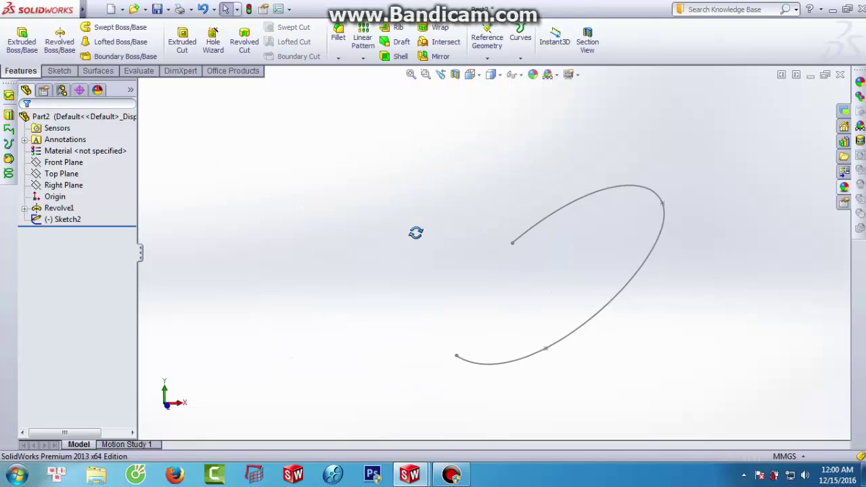
Step: Create Plane1 perpendicular to the handle spline at its upper endpoint
{"action": "left_click", "coordinate": [487, 58]}
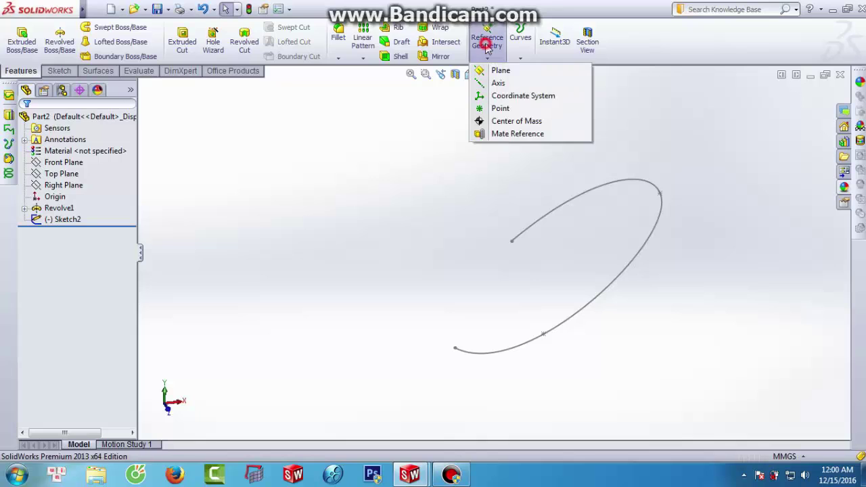
{"action": "left_click", "coordinate": [498, 69]}
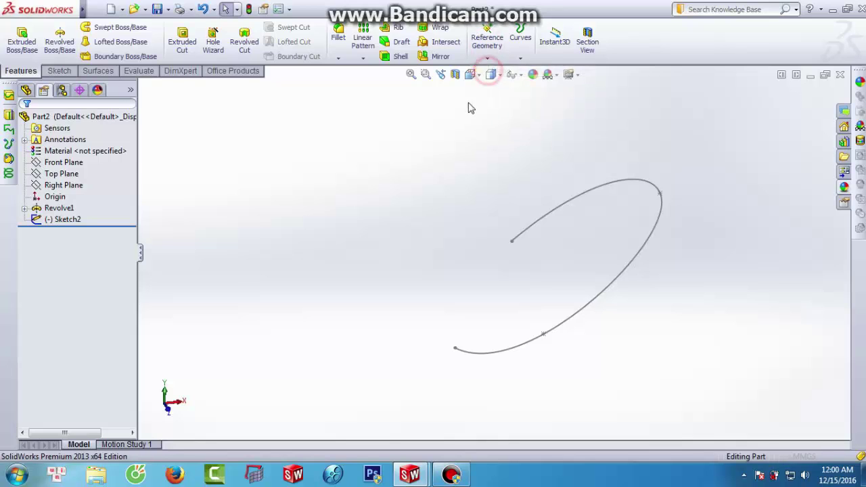
{"action": "left_click", "coordinate": [522, 233]}
{"action": "left_click", "coordinate": [509, 245]}
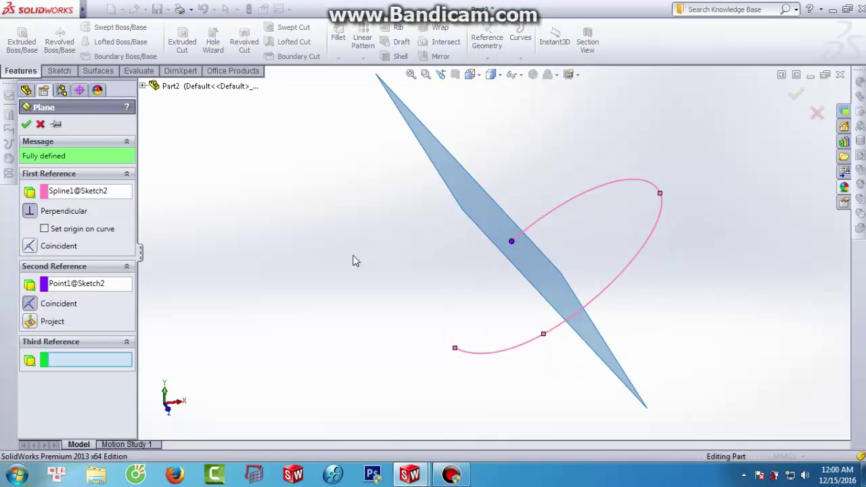
{"action": "left_click", "coordinate": [26, 124]}
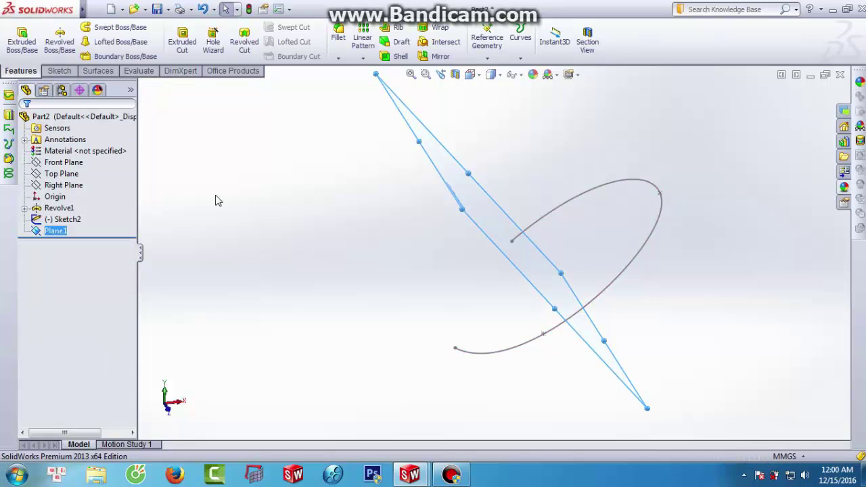
{"action": "mouse_move", "coordinate": [349, 214]}
{"action": "middle_mouse_down"}
{"action": "mouse_move", "coordinate": [398, 183]}
{"action": "mouse_move", "coordinate": [514, 155]}
{"action": "middle_mouse_up"}
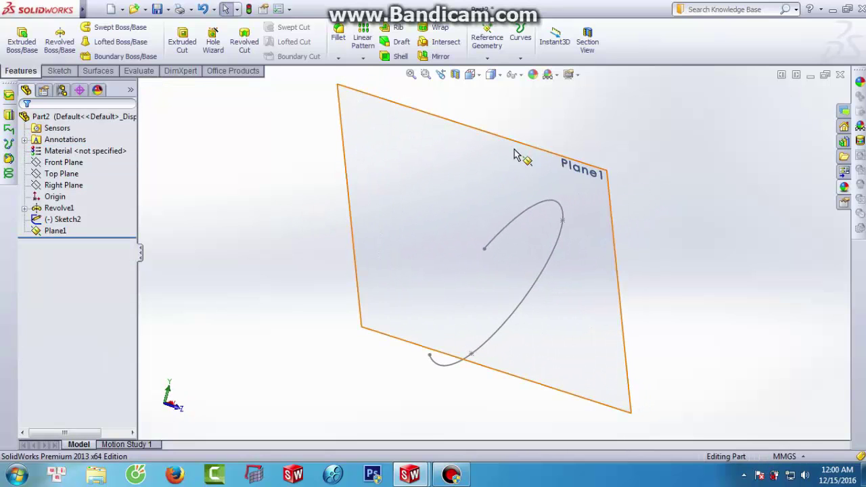
{"action": "left_click", "coordinate": [560, 157]}
Step: Open a sketch on Plane1 and draw a centre rectangle centred on the handle curve's end
{"action": "left_click", "coordinate": [609, 120]}
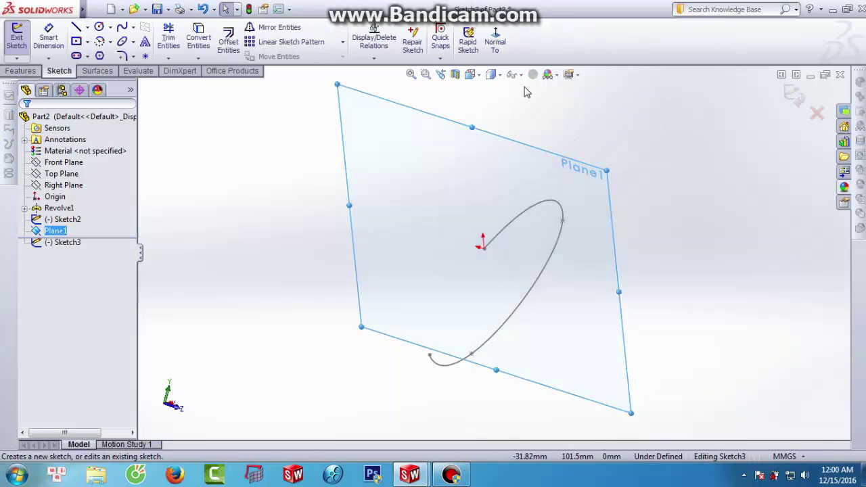
{"action": "left_click", "coordinate": [494, 39]}
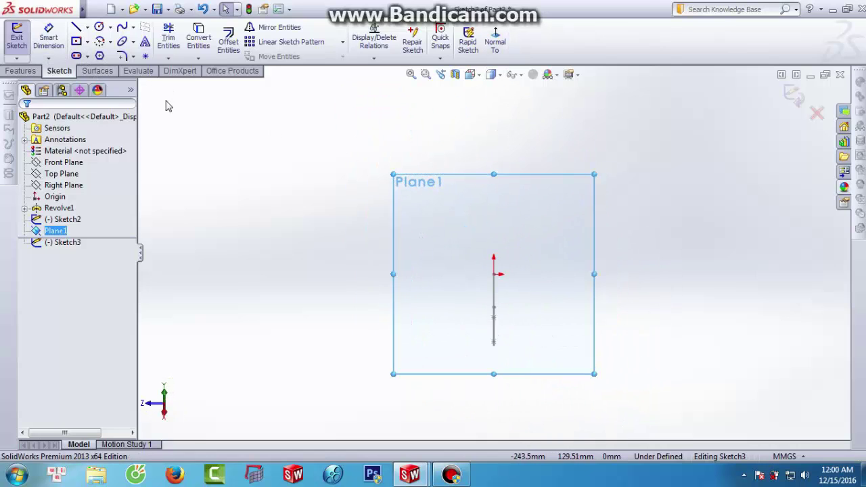
{"action": "mouse_move", "coordinate": [361, 199]}
{"action": "middle_mouse_down"}
{"action": "mouse_move", "coordinate": [318, 224]}
{"action": "mouse_move", "coordinate": [288, 205]}
{"action": "mouse_move", "coordinate": [228, 195]}
{"action": "middle_mouse_up"}
{"action": "left_click", "coordinate": [76, 42]}
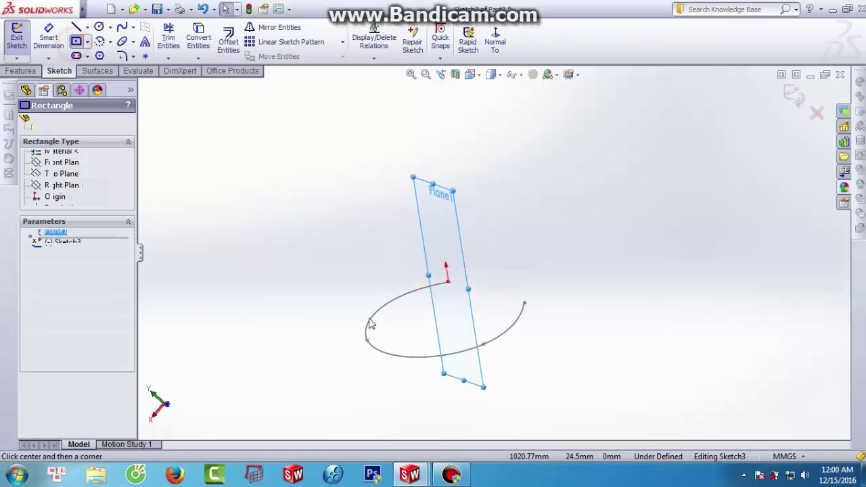
{"action": "scroll", "coordinate": [467, 298], "scroll_direction": "down", "scroll_amount": 2}
{"action": "scroll", "coordinate": [482, 243], "scroll_direction": "down", "scroll_amount": 2}
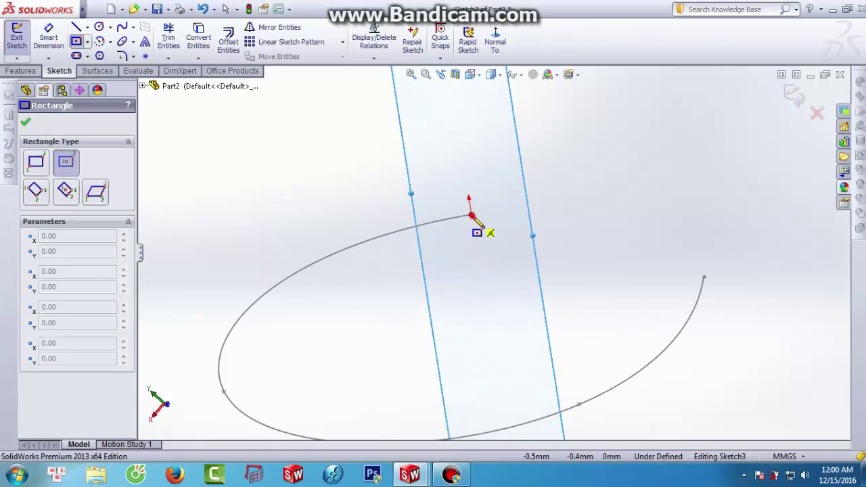
{"action": "left_click", "coordinate": [470, 214]}
{"action": "left_click", "coordinate": [437, 184]}
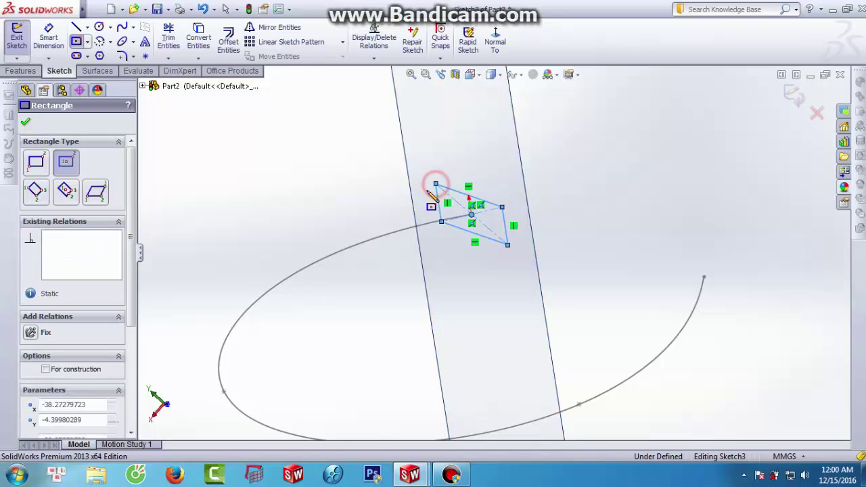
{"action": "left_click", "coordinate": [27, 121]}
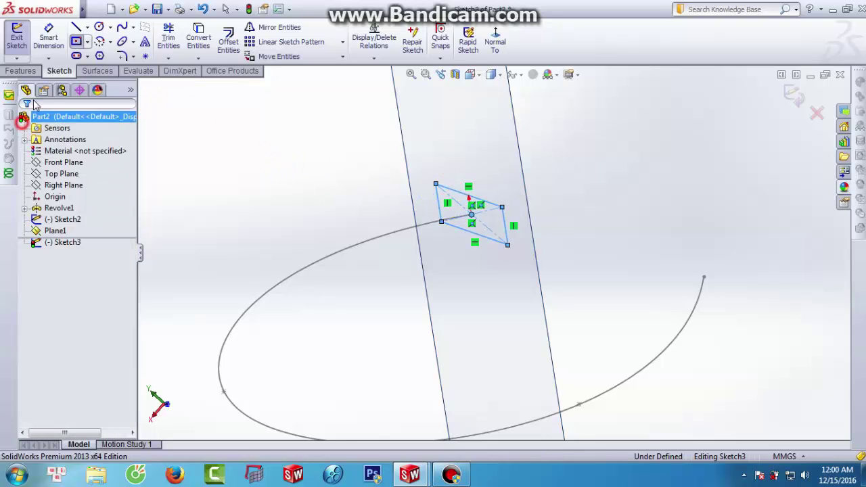
Step: Dimension the rectangle 23 mm wide and 9 mm tall
{"action": "left_click", "coordinate": [49, 42]}
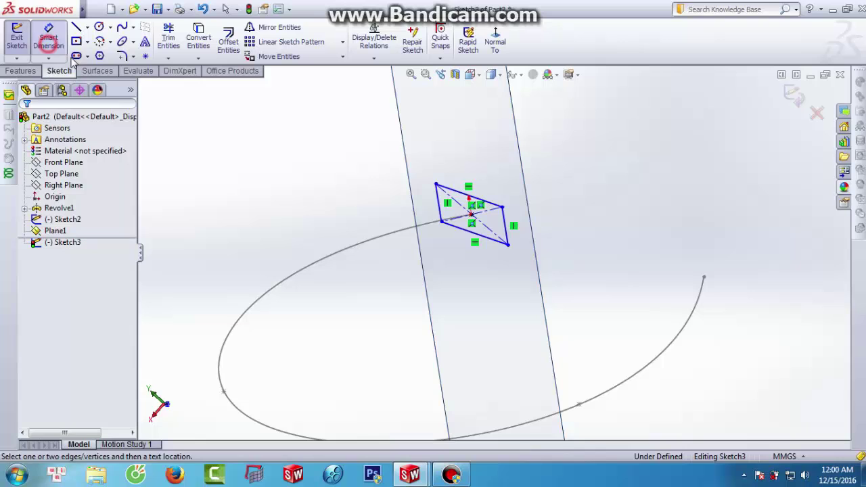
{"action": "left_click", "coordinate": [458, 196]}
{"action": "left_click", "coordinate": [450, 178]}
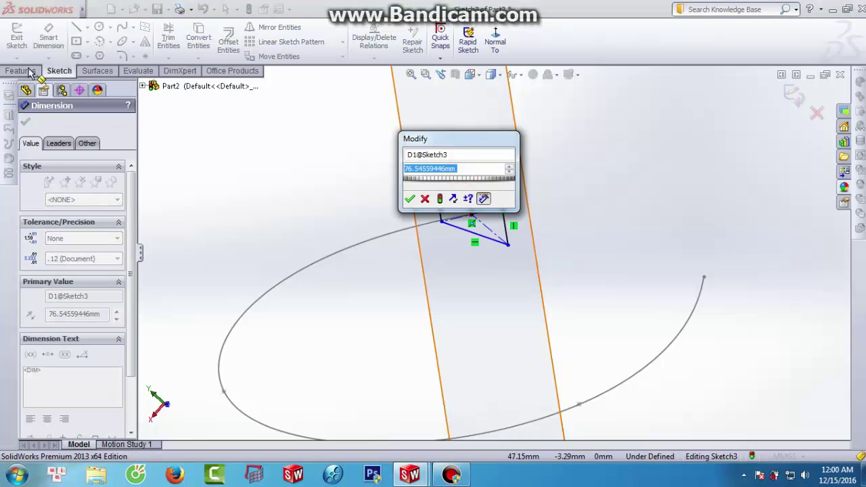
{"action": "type", "text": "23"}
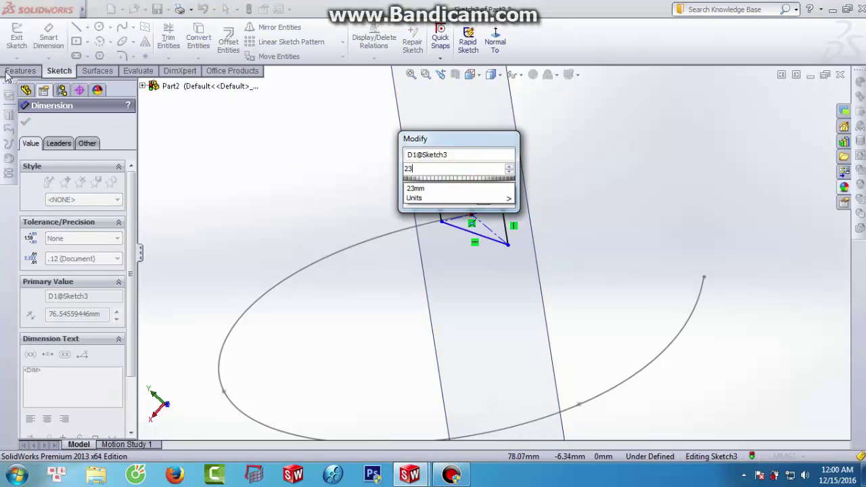
{"action": "key", "text": "Return"}
{"action": "mouse_move", "coordinate": [437, 207]}
{"action": "middle_mouse_down"}
{"action": "mouse_move", "coordinate": [393, 214]}
{"action": "mouse_move", "coordinate": [534, 212]}
{"action": "middle_mouse_up"}
{"action": "left_click", "coordinate": [559, 204]}
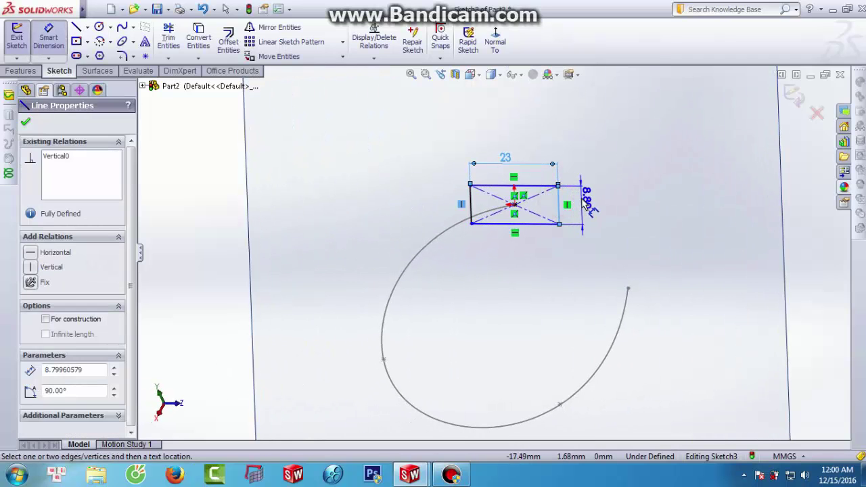
{"action": "left_click", "coordinate": [585, 196]}
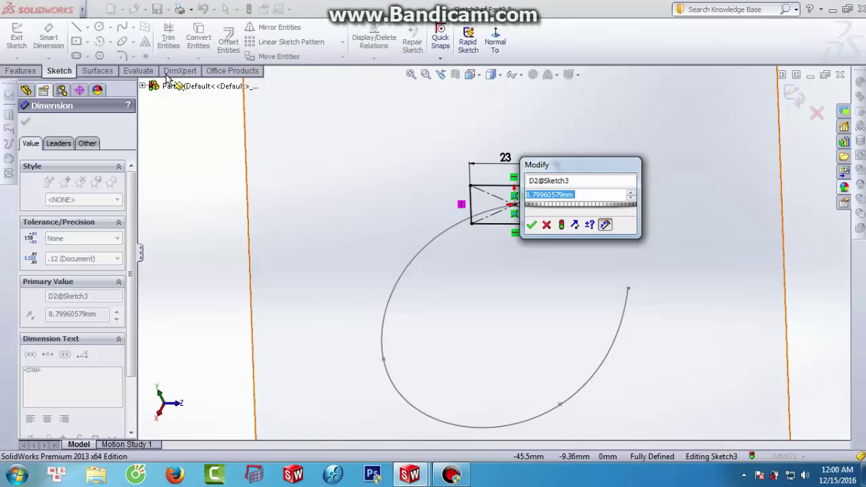
{"action": "type", "text": "9"}
{"action": "key", "text": "Return"}
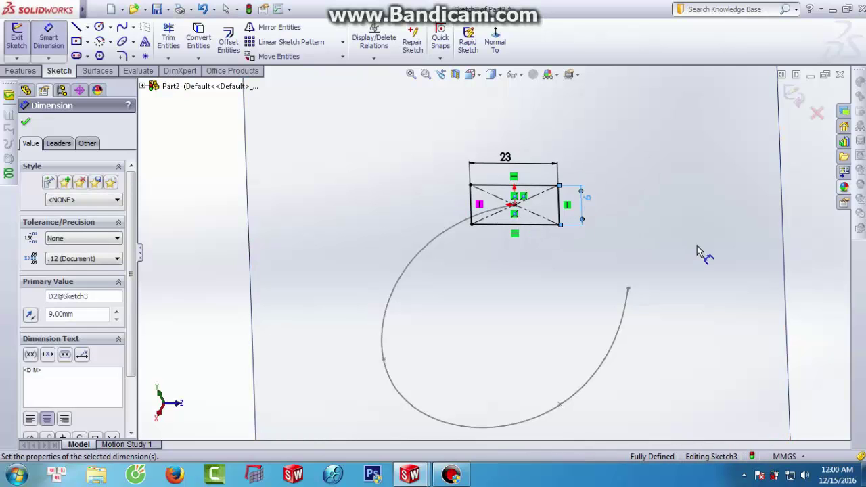
{"action": "left_click", "coordinate": [27, 122]}
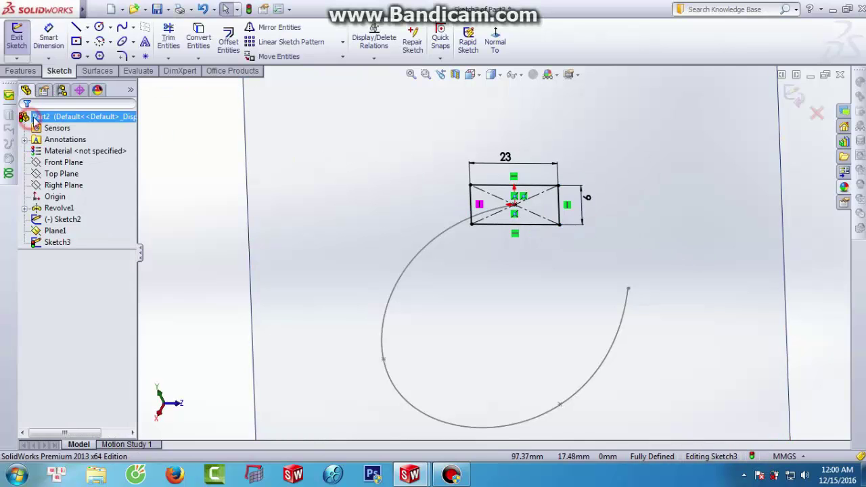
Step: Exit the rectangle sketch and hide Plane1
{"action": "left_click", "coordinate": [17, 46]}
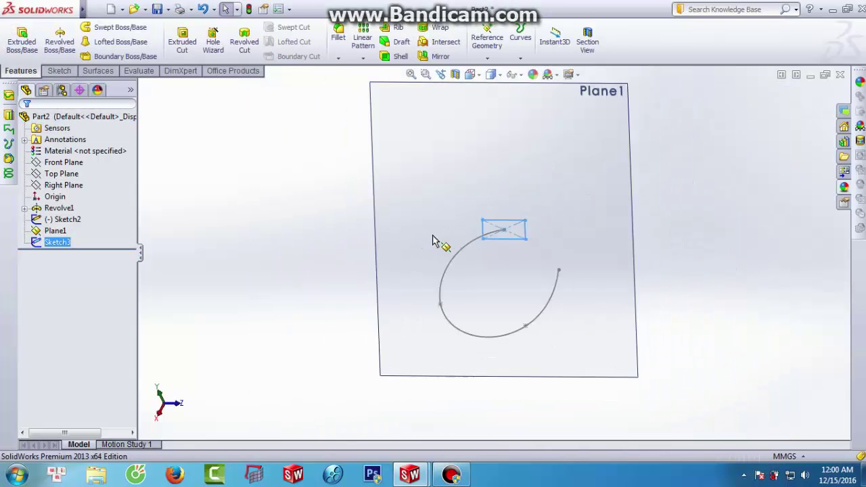
{"action": "right_click", "coordinate": [610, 150]}
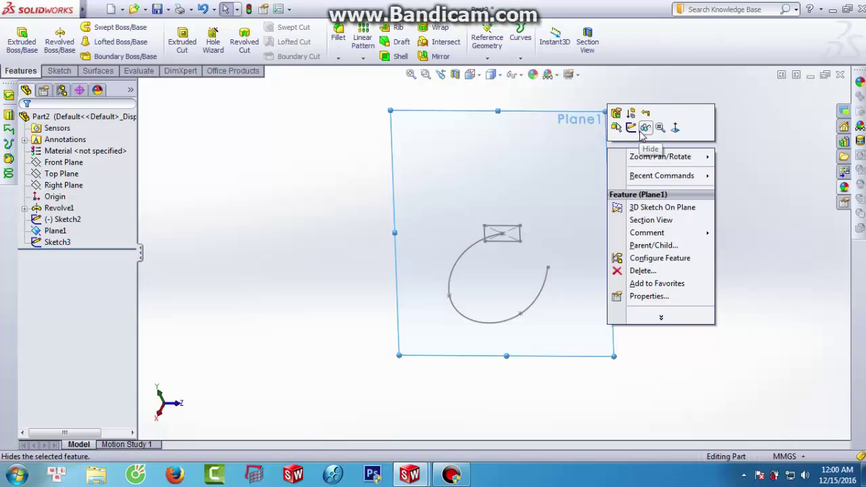
{"action": "left_click", "coordinate": [640, 131]}
{"action": "middle_click_drag", "start_coordinate": [539, 190], "coordinate": [364, 171]}
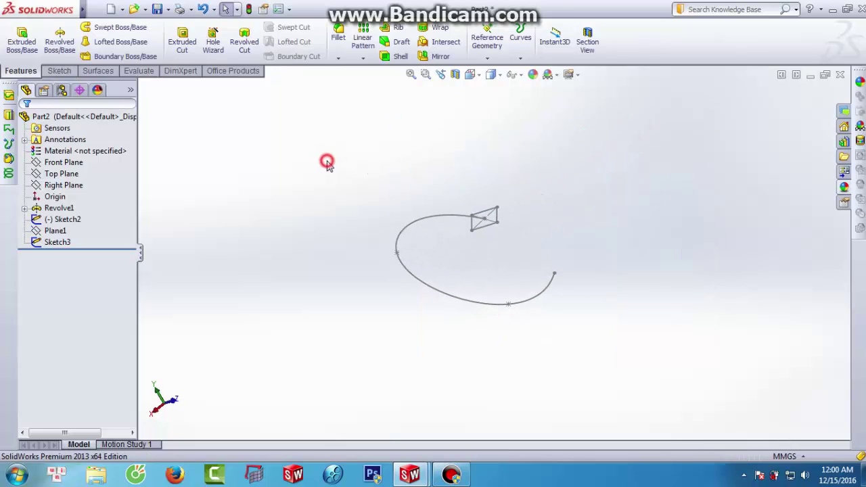
Step: Sweep the Sketch3 rectangle along the Sketch2 curve to create Sweep1, the solid handle
{"action": "left_click", "coordinate": [121, 27]}
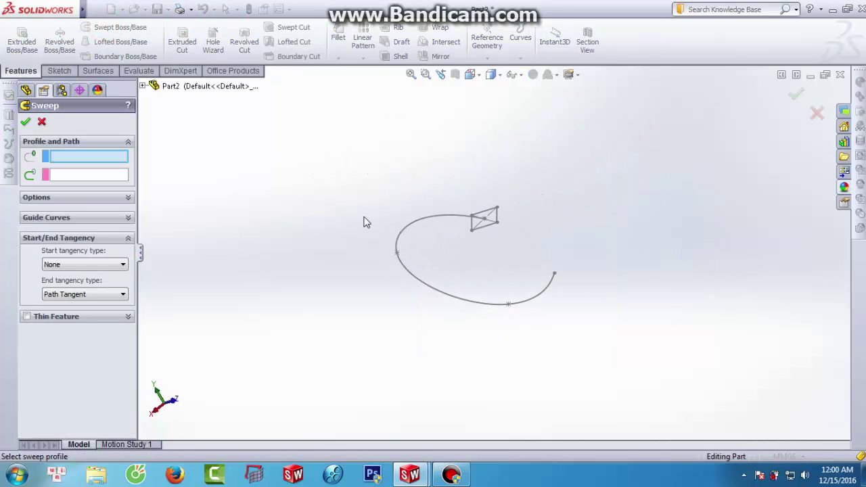
{"action": "left_click", "coordinate": [479, 215]}
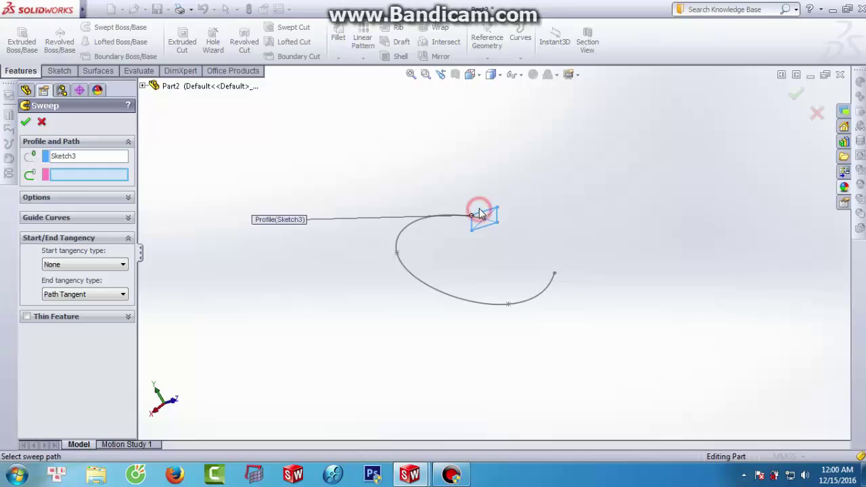
{"action": "left_click", "coordinate": [421, 224]}
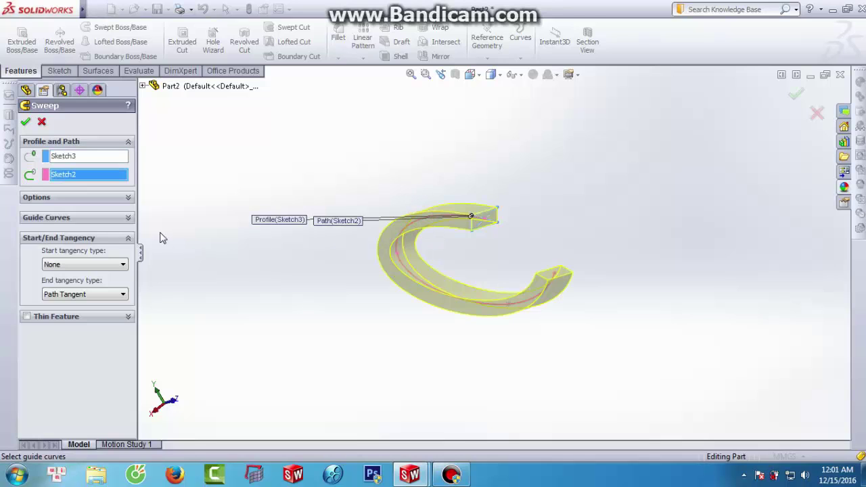
{"action": "left_click", "coordinate": [125, 200]}
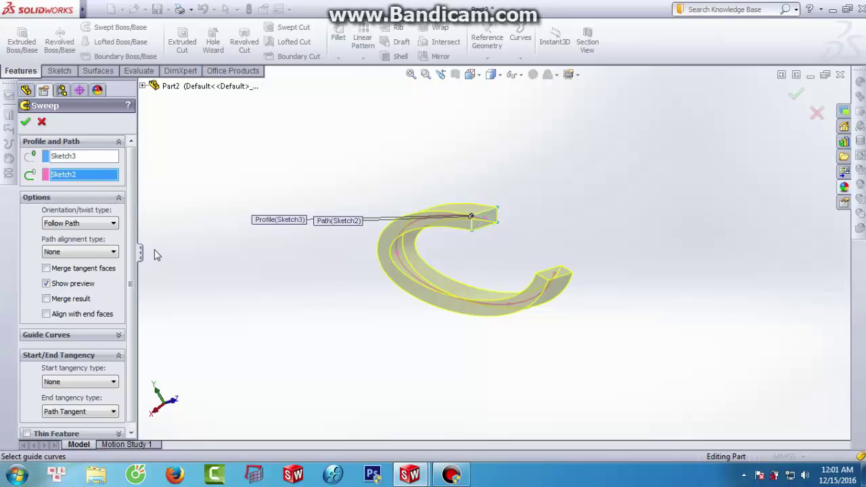
{"action": "mouse_move", "coordinate": [74, 284]}
{"action": "left_click", "coordinate": [26, 122]}
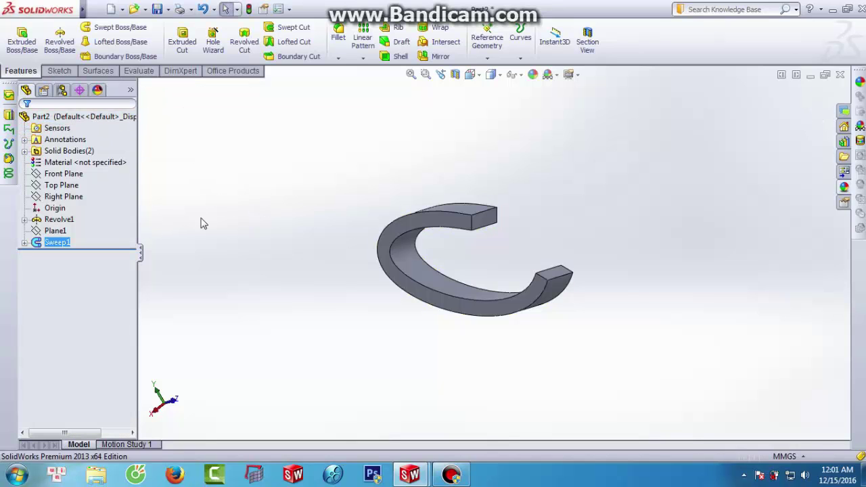
{"action": "left_click", "coordinate": [228, 216]}
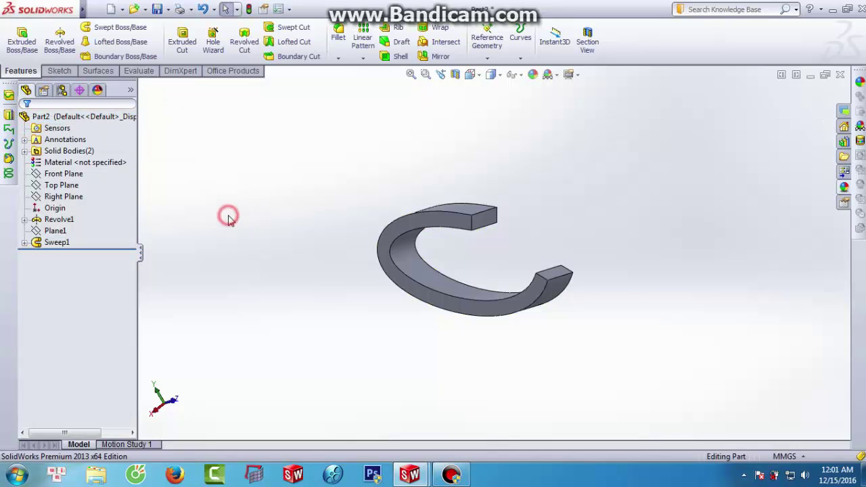
Step: Show the hidden Revolve1 cup body again
{"action": "right_click", "coordinate": [68, 219]}
{"action": "left_click", "coordinate": [85, 202]}
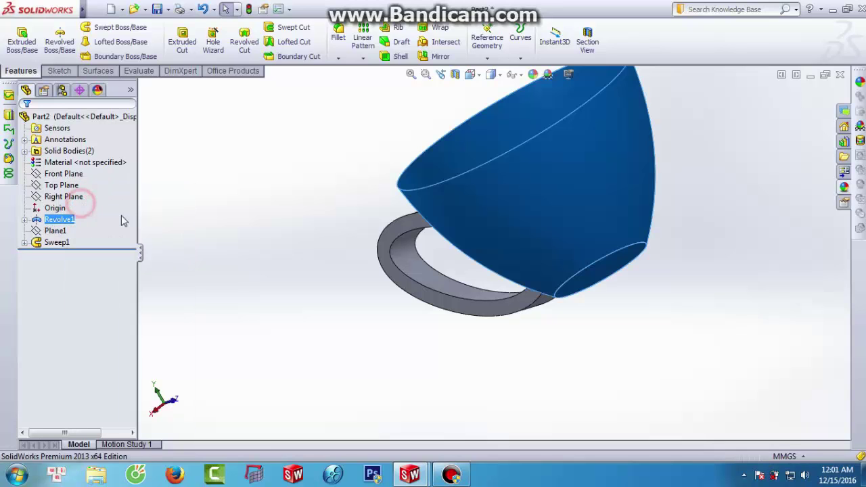
{"action": "middle_click_drag", "start_coordinate": [122, 220], "coordinate": [562, 229]}
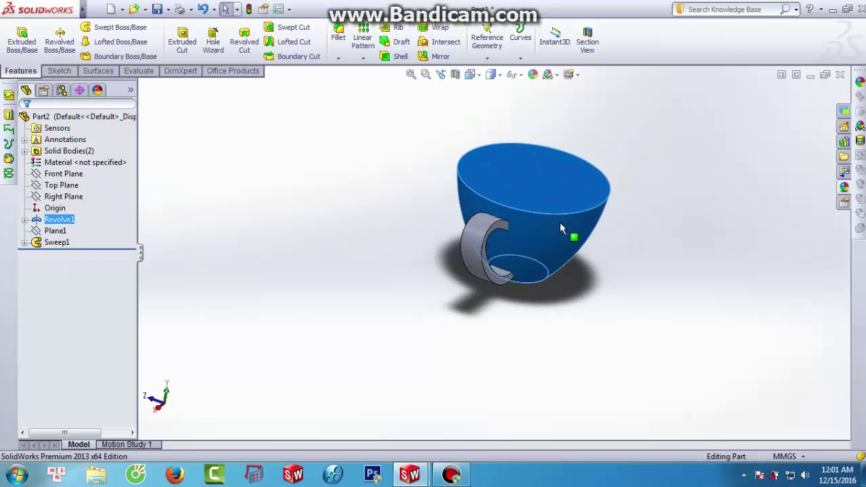
{"action": "left_click", "coordinate": [651, 245]}
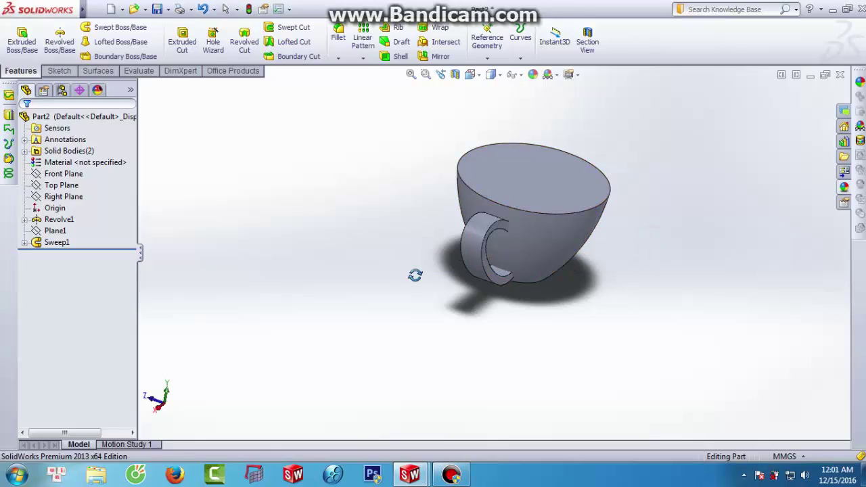
{"action": "mouse_move", "coordinate": [414, 276]}
{"action": "middle_mouse_down"}
{"action": "mouse_move", "coordinate": [474, 291]}
{"action": "mouse_move", "coordinate": [391, 297]}
{"action": "middle_mouse_up"}
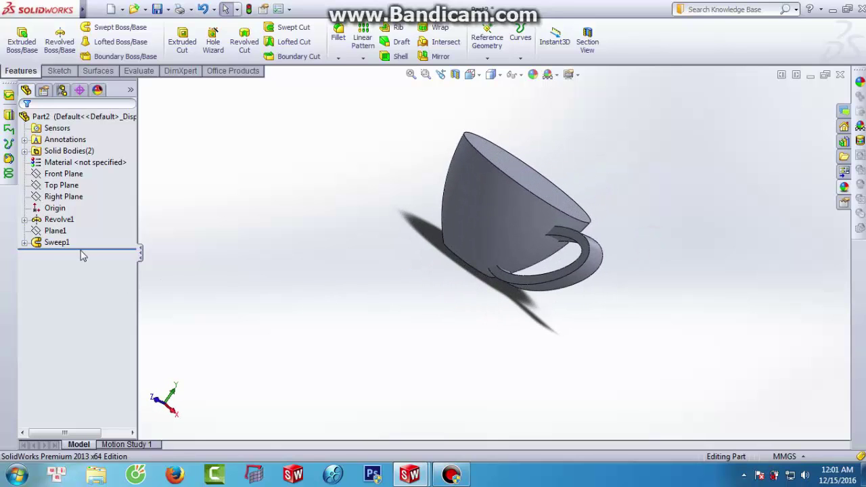
Step: Edit Sweep1 and reconfirm it so the handle merges onto the cup
{"action": "right_click", "coordinate": [57, 242]}
{"action": "left_click", "coordinate": [71, 211]}
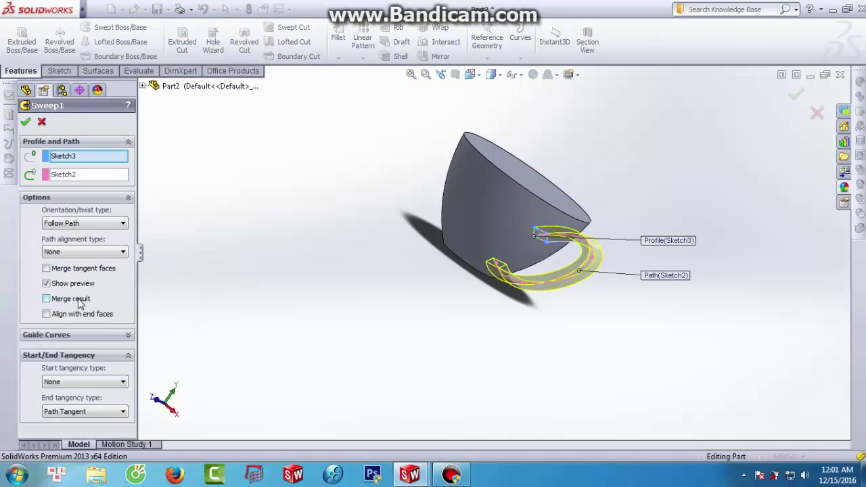
{"action": "left_click", "coordinate": [25, 122]}
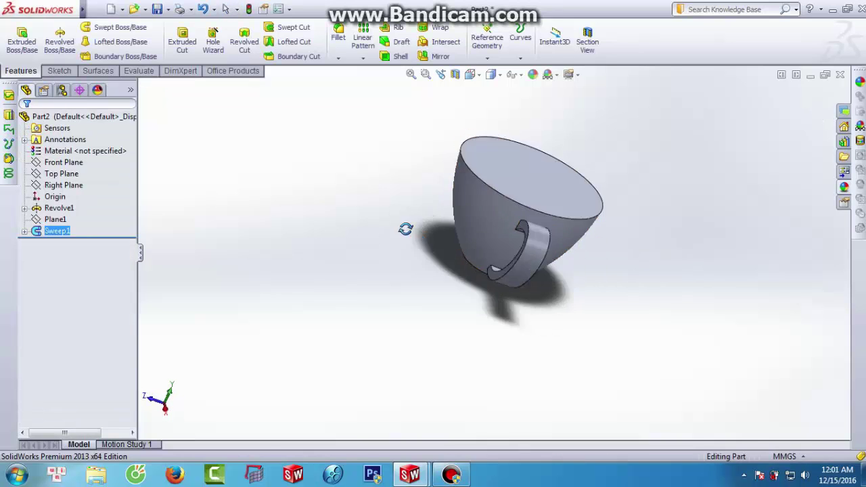
{"action": "middle_click_drag", "start_coordinate": [401, 245], "coordinate": [362, 199]}
{"action": "scroll", "coordinate": [458, 230], "scroll_direction": "down", "scroll_amount": 3}
{"action": "scroll", "coordinate": [467, 240], "scroll_direction": "down", "scroll_amount": 3}
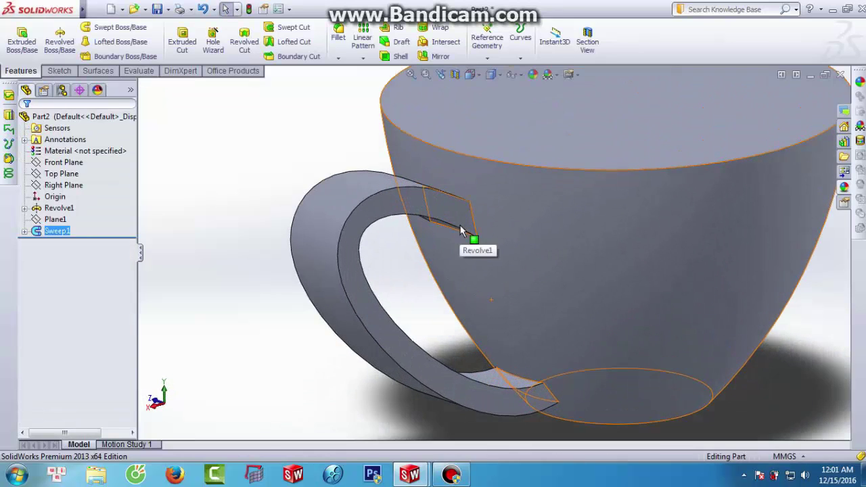
{"action": "scroll", "coordinate": [469, 244], "scroll_direction": "up", "scroll_amount": 4}
{"action": "mouse_move", "coordinate": [470, 244]}
{"action": "middle_mouse_down"}
{"action": "mouse_move", "coordinate": [547, 265]}
{"action": "mouse_move", "coordinate": [572, 284]}
{"action": "middle_mouse_up"}
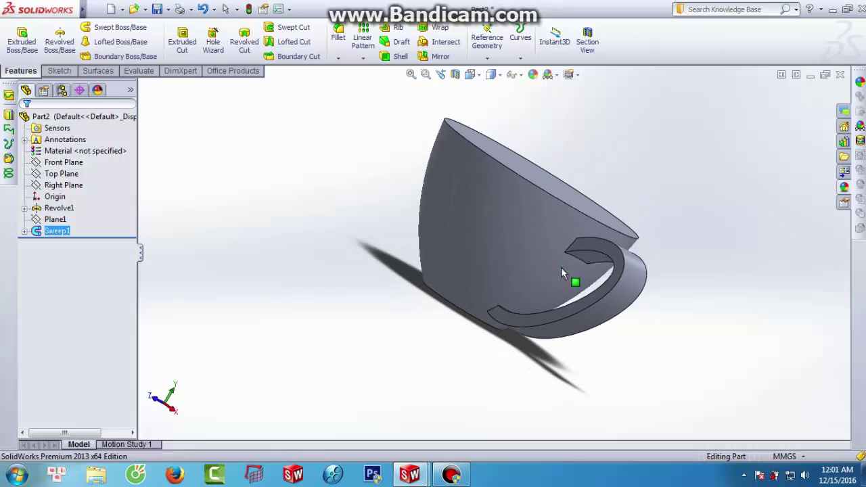
Step: Expand Revolve1 and show its profile sketch, Sketch1
{"action": "left_click", "coordinate": [72, 209]}
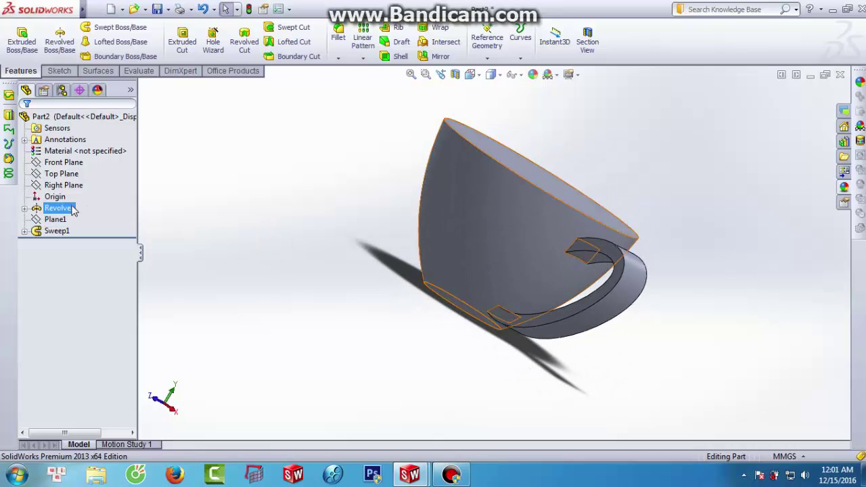
{"action": "left_click", "coordinate": [25, 209]}
{"action": "right_click", "coordinate": [71, 219]}
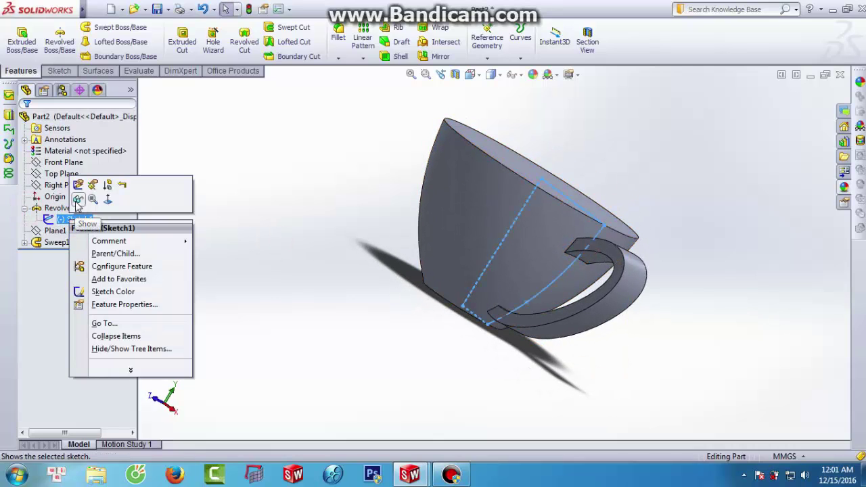
{"action": "left_click", "coordinate": [77, 200]}
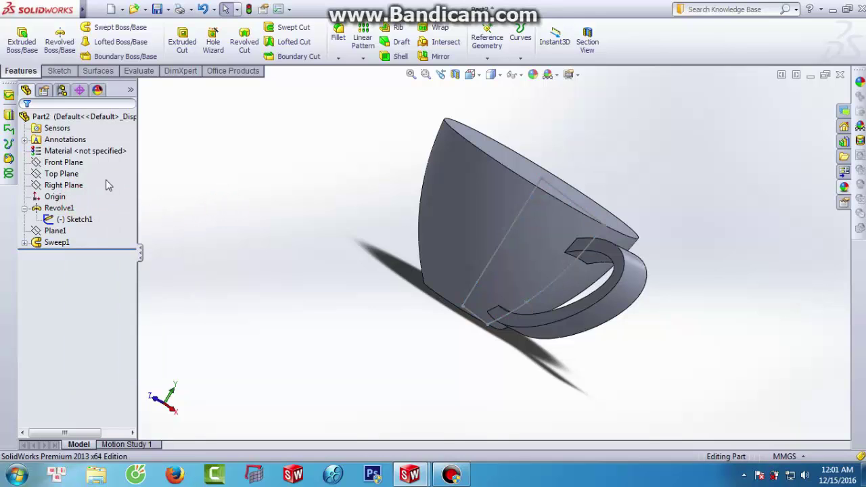
{"action": "left_click", "coordinate": [75, 165]}
{"action": "right_click", "coordinate": [73, 165]}
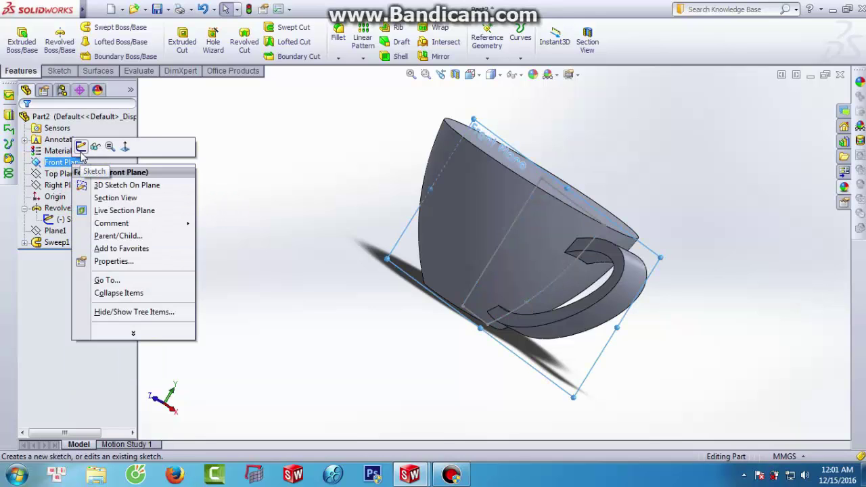
Step: Start a sketch on the Front Plane and convert the cup's outer curve and bottom edge into it
{"action": "left_click", "coordinate": [124, 147]}
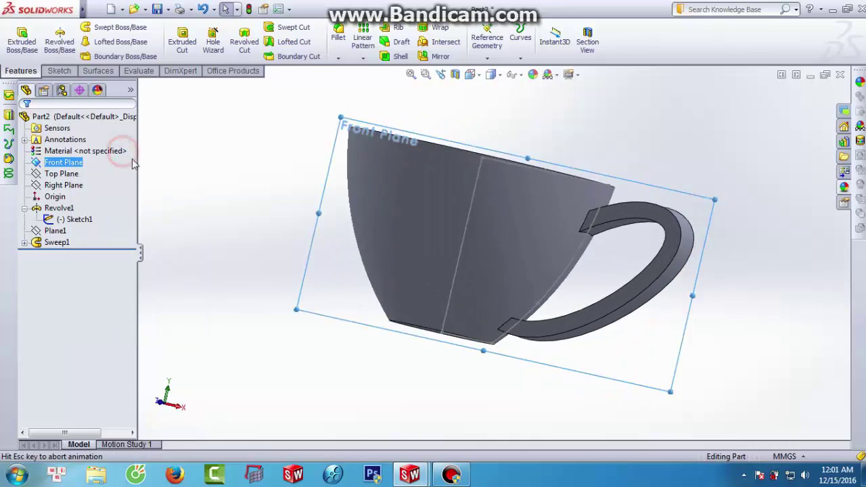
{"action": "right_click", "coordinate": [75, 169]}
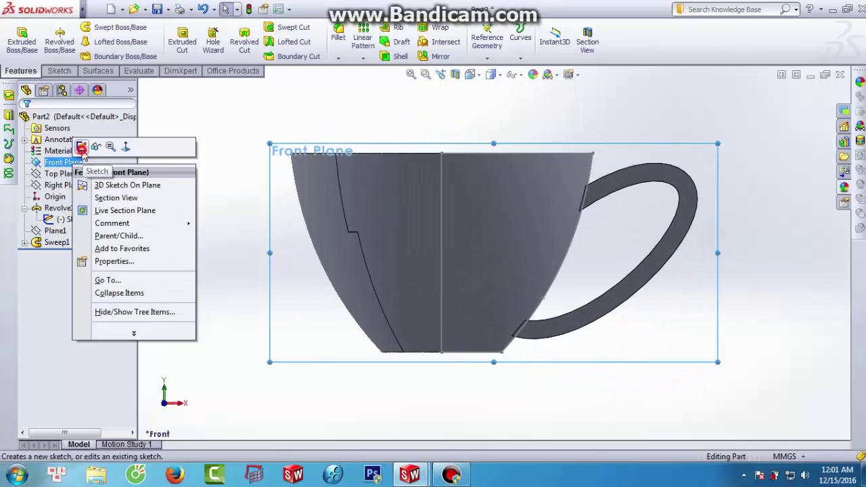
{"action": "left_click", "coordinate": [86, 145]}
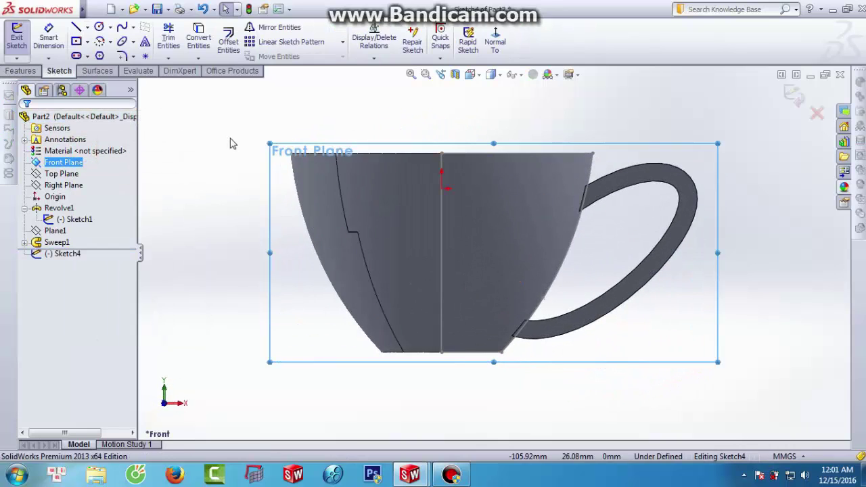
{"action": "left_click", "coordinate": [199, 38]}
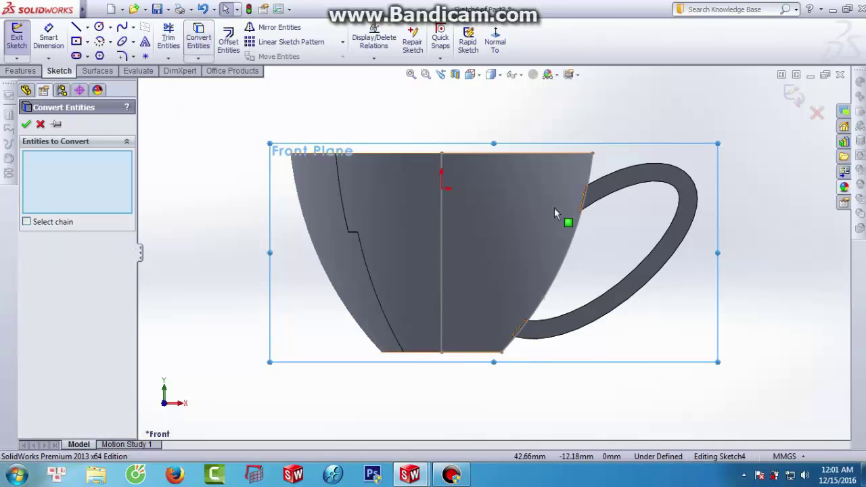
{"action": "left_click", "coordinate": [587, 197]}
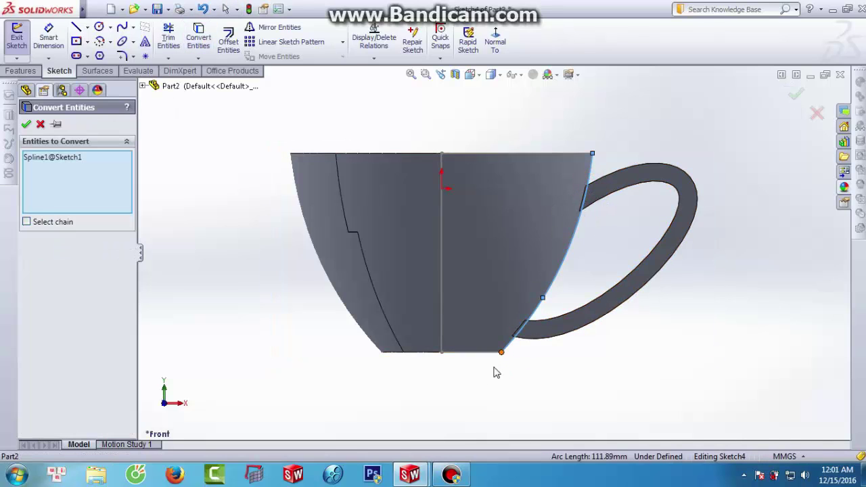
{"action": "left_click", "coordinate": [480, 353]}
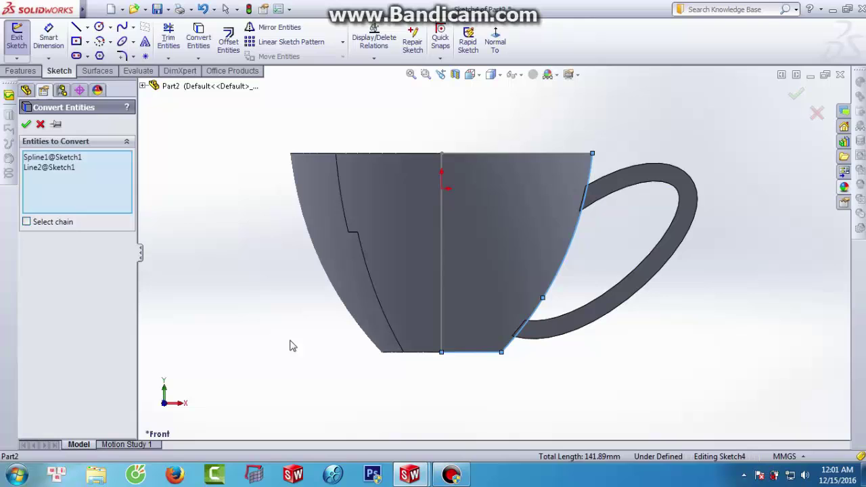
{"action": "left_click", "coordinate": [26, 125]}
Step: Offset the converted cup profile 3 mm toward the inside of the wall
{"action": "left_click", "coordinate": [228, 41]}
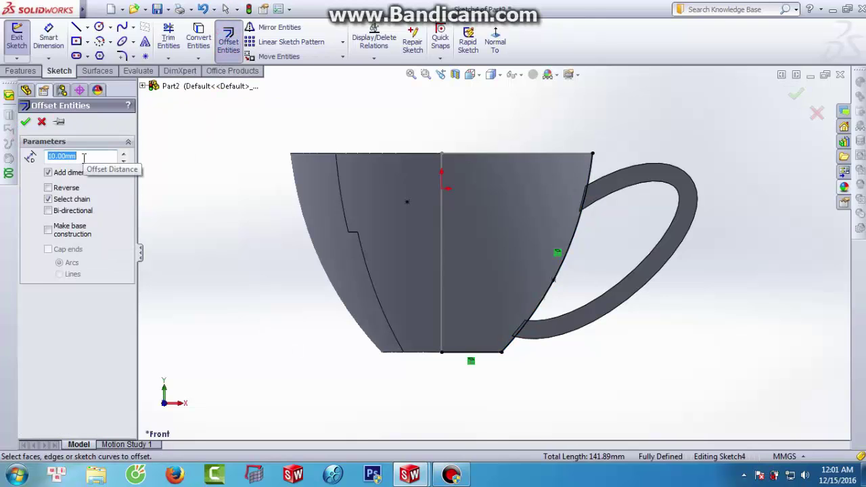
{"action": "type", "text": "3"}
{"action": "key", "text": "Return"}
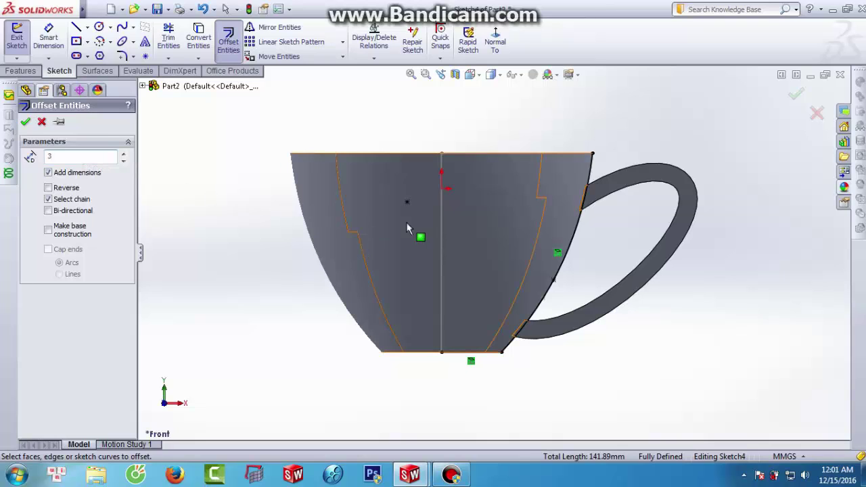
{"action": "left_click", "coordinate": [573, 234]}
{"action": "left_click", "coordinate": [573, 233]}
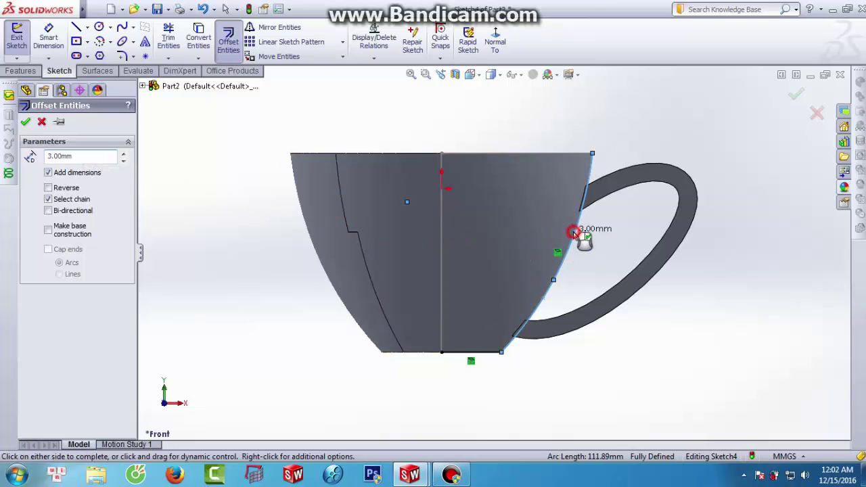
{"action": "left_click", "coordinate": [512, 217]}
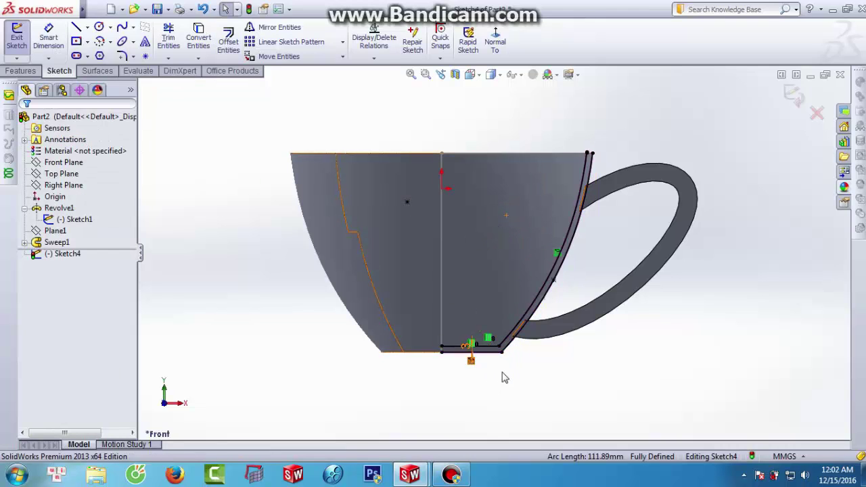
Step: Turn the copied outer side curve into construction geometry
{"action": "scroll", "coordinate": [507, 368], "scroll_direction": "down", "scroll_amount": 2}
{"action": "scroll", "coordinate": [518, 357], "scroll_direction": "down", "scroll_amount": 2}
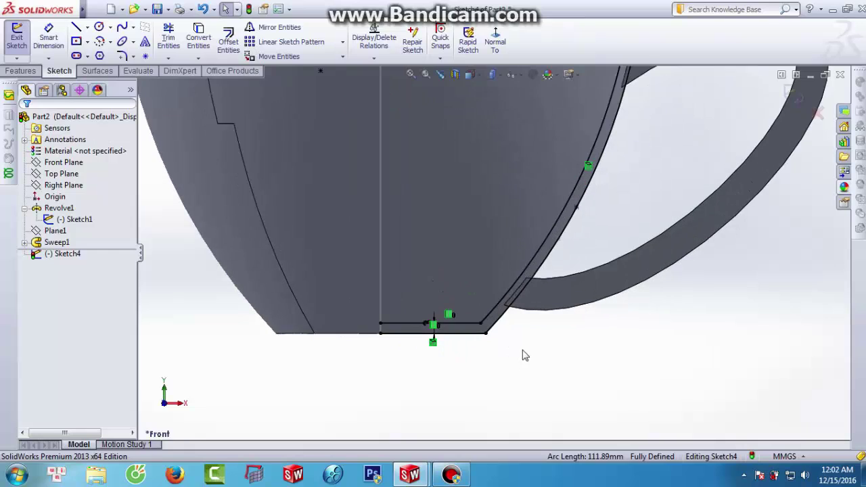
{"action": "left_click", "coordinate": [504, 320]}
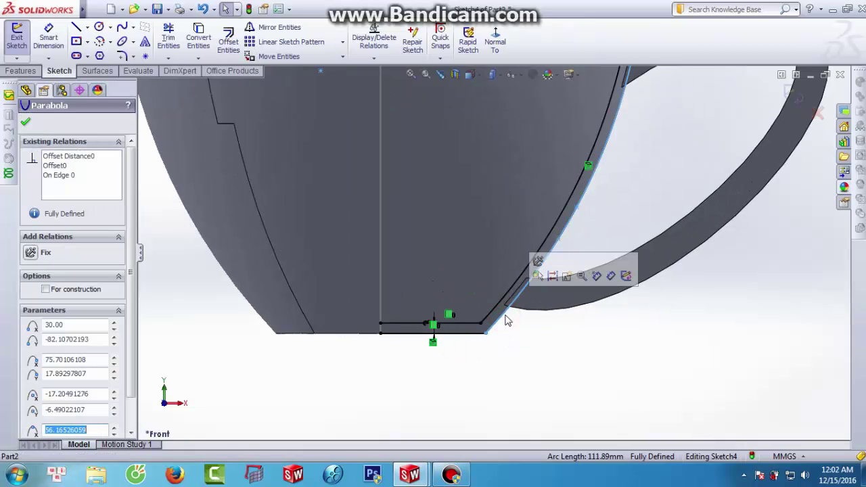
{"action": "left_click", "coordinate": [551, 275]}
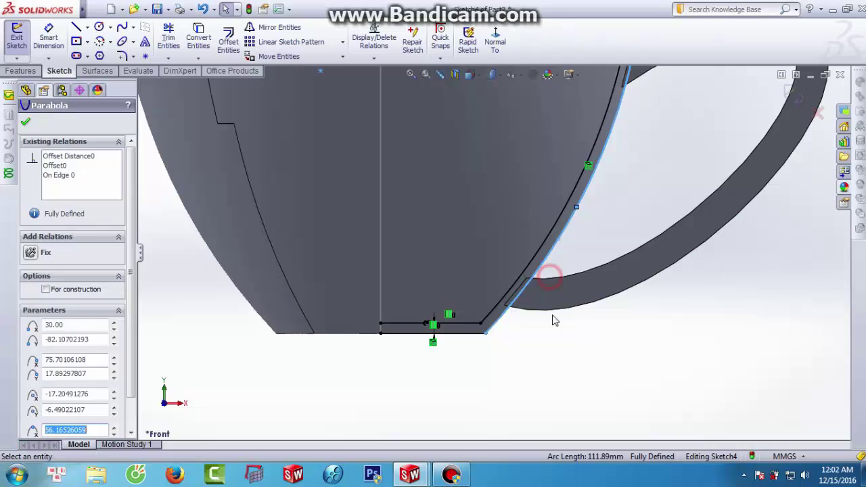
{"action": "left_click", "coordinate": [460, 338]}
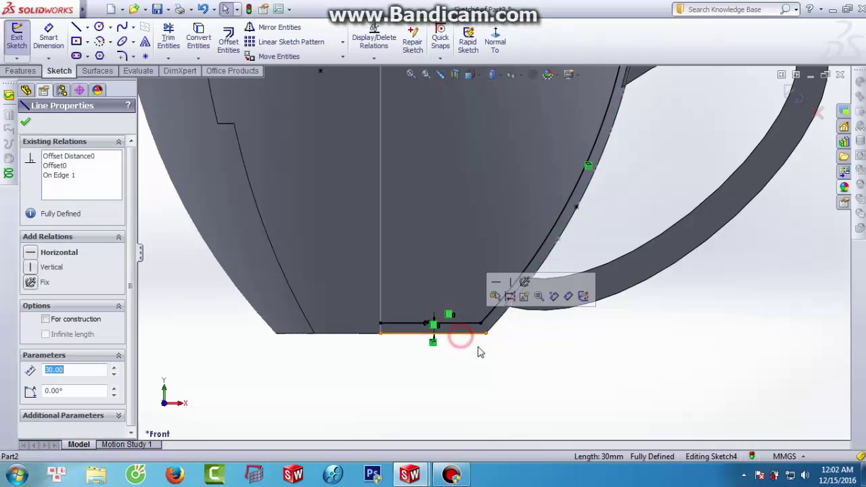
{"action": "left_click", "coordinate": [509, 298]}
{"action": "scroll", "coordinate": [508, 308], "scroll_direction": "up", "scroll_amount": 5}
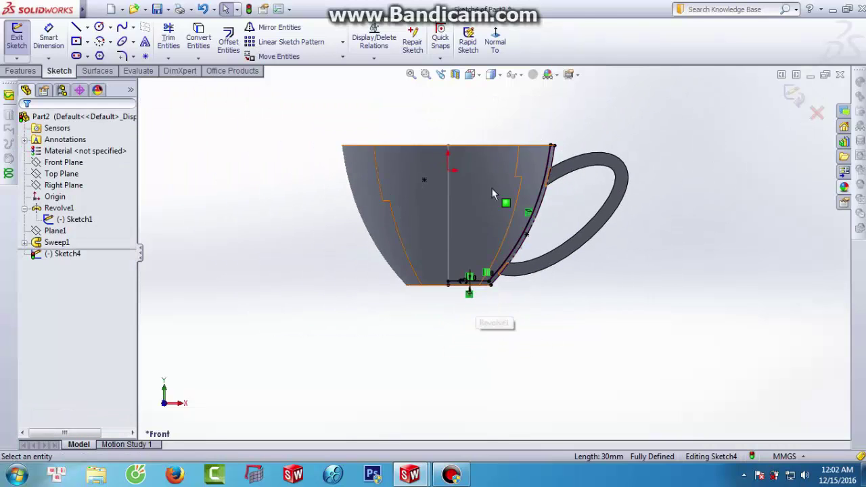
{"action": "scroll", "coordinate": [492, 187], "scroll_direction": "down", "scroll_amount": 1}
Step: Draw a rim line to the axis and a 97 mm vertical axis line, then exit the sketch
{"action": "left_click", "coordinate": [77, 27]}
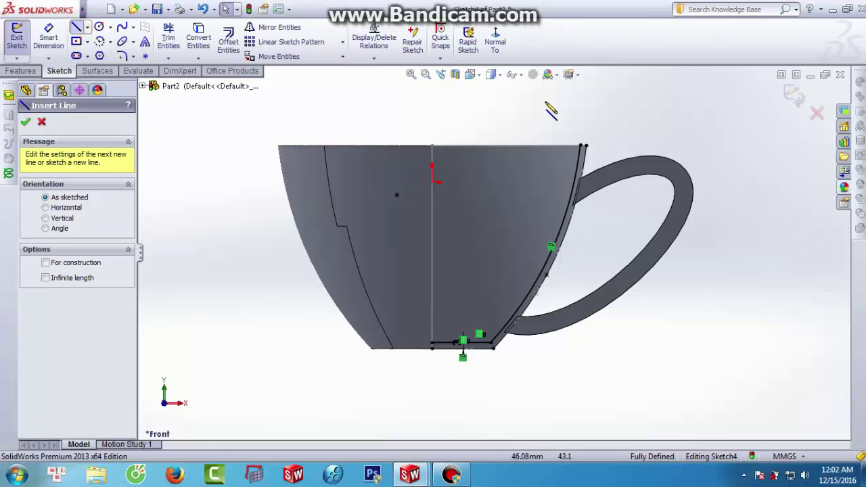
{"action": "left_click", "coordinate": [583, 145]}
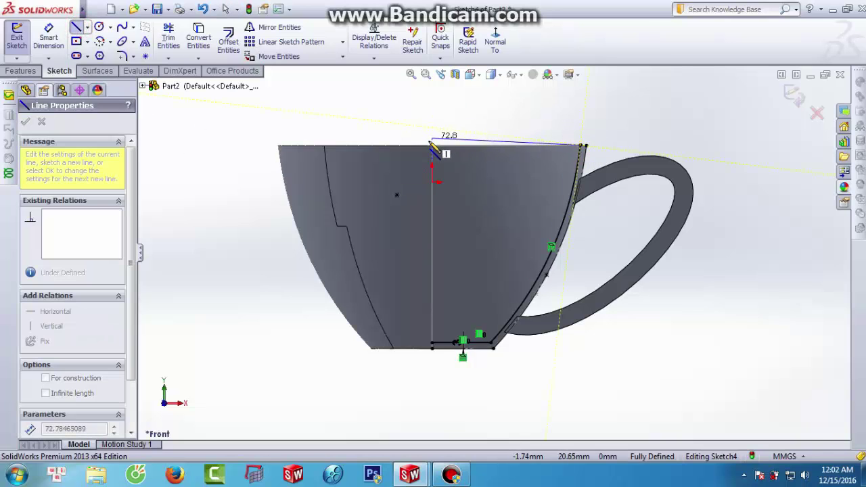
{"action": "left_click", "coordinate": [431, 145]}
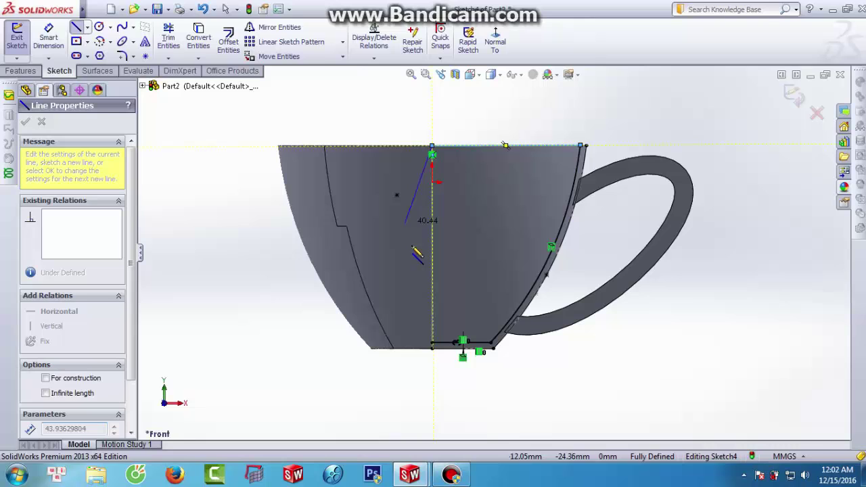
{"action": "left_click", "coordinate": [431, 343]}
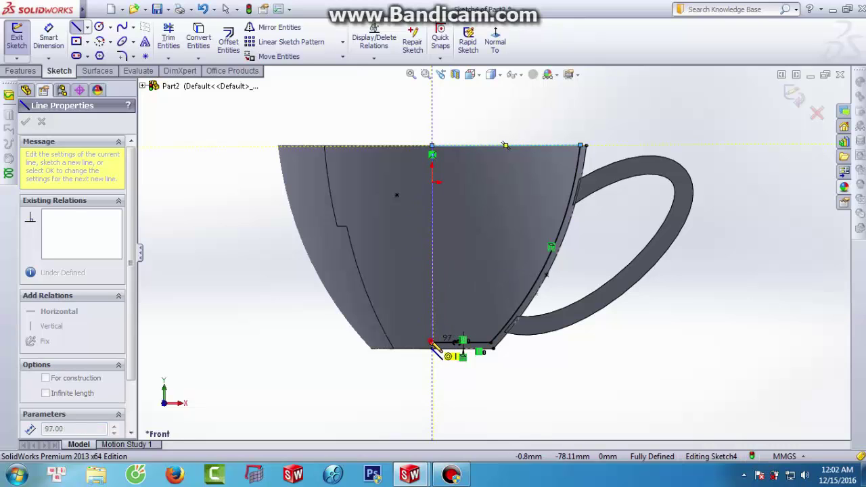
{"action": "left_click", "coordinate": [431, 343]}
{"action": "left_click", "coordinate": [25, 122]}
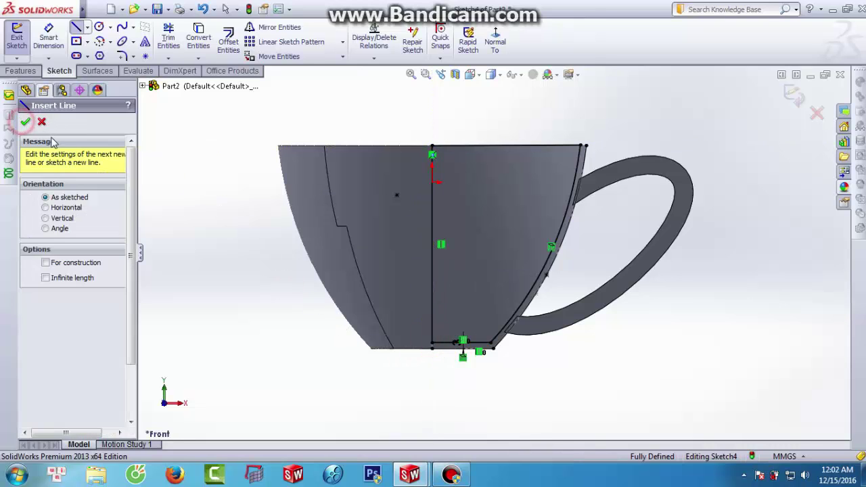
{"action": "left_click", "coordinate": [25, 123]}
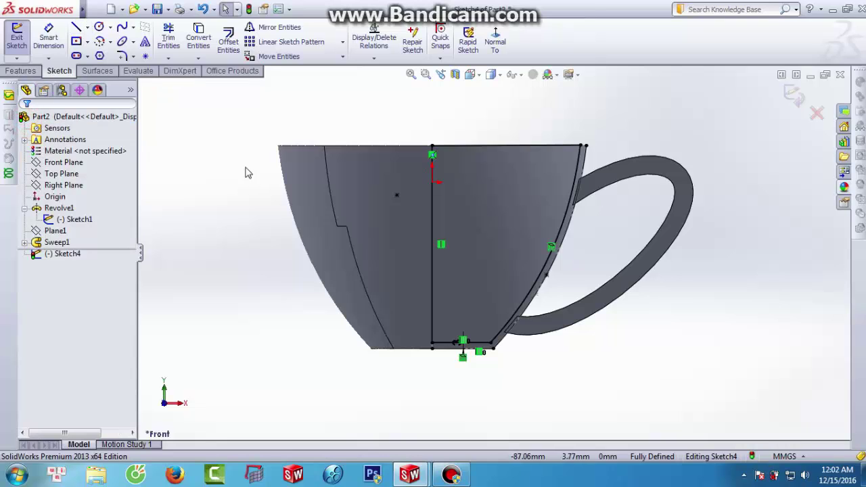
{"action": "left_click", "coordinate": [20, 42]}
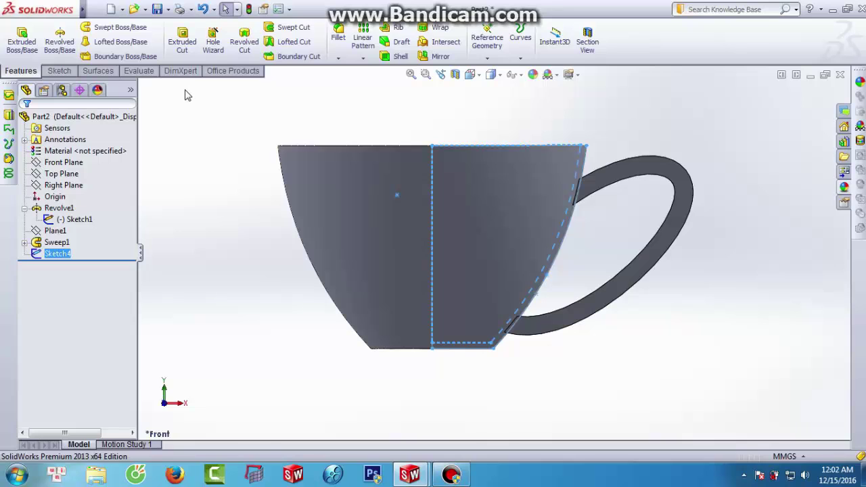
{"action": "left_click", "coordinate": [242, 42]}
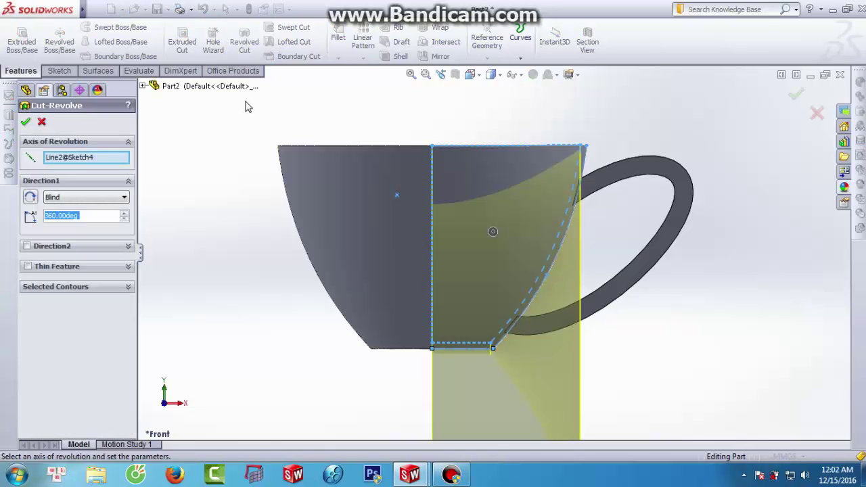
{"action": "scroll", "coordinate": [333, 171], "scroll_direction": "up", "scroll_amount": 3}
{"action": "mouse_move", "coordinate": [371, 201]}
{"action": "middle_mouse_down"}
{"action": "mouse_move", "coordinate": [362, 248]}
{"action": "mouse_move", "coordinate": [347, 233]}
{"action": "mouse_move", "coordinate": [318, 228]}
{"action": "mouse_move", "coordinate": [340, 229]}
{"action": "middle_mouse_up"}
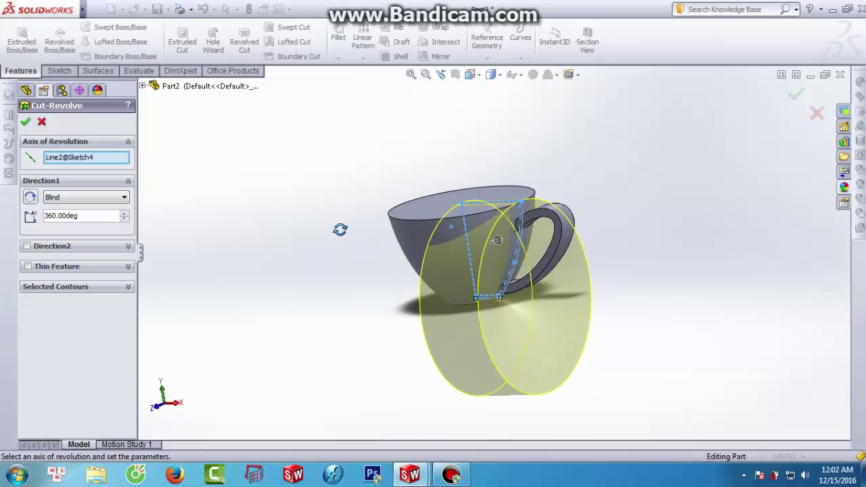
{"action": "left_click", "coordinate": [42, 123]}
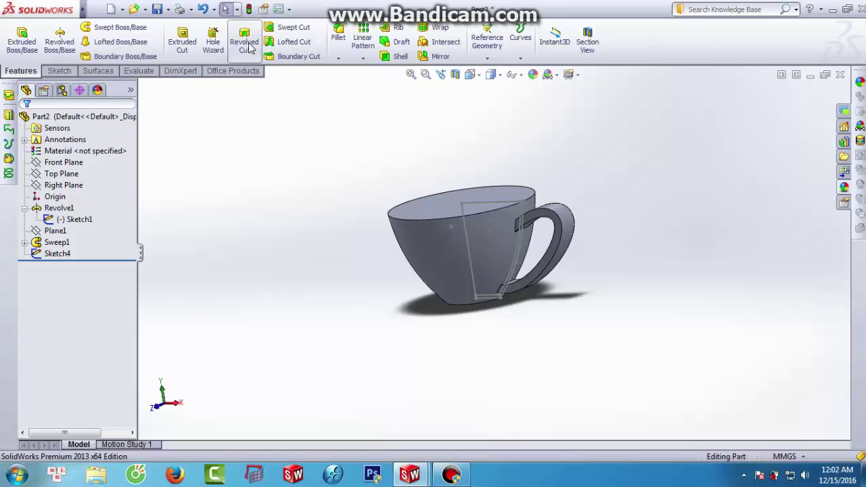
{"action": "left_click", "coordinate": [245, 42]}
{"action": "scroll", "coordinate": [478, 268], "scroll_direction": "down", "scroll_amount": 2}
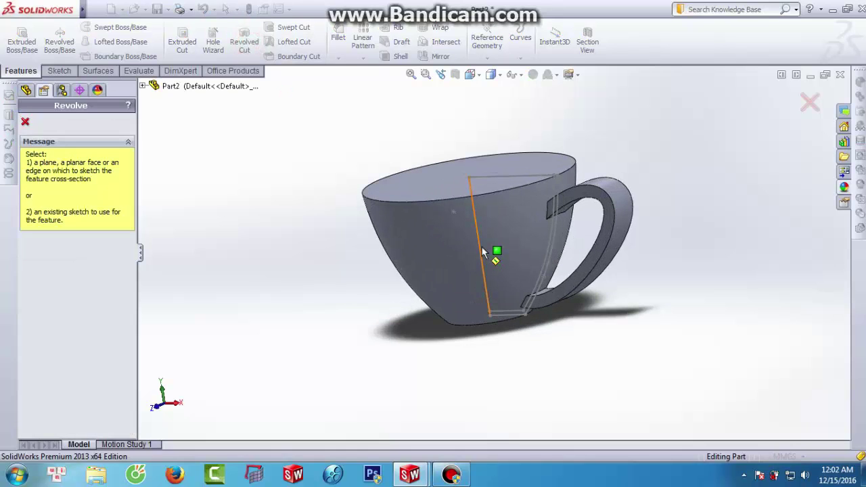
{"action": "left_click", "coordinate": [481, 247]}
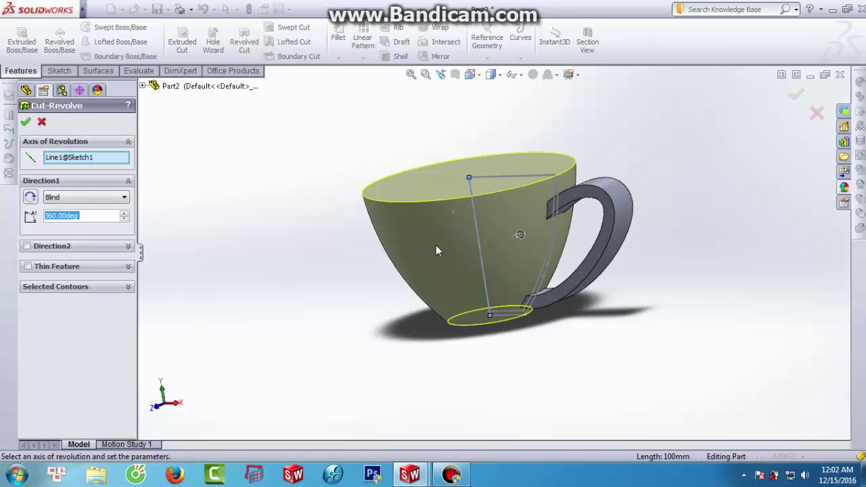
{"action": "middle_click_drag", "start_coordinate": [439, 250], "coordinate": [479, 290]}
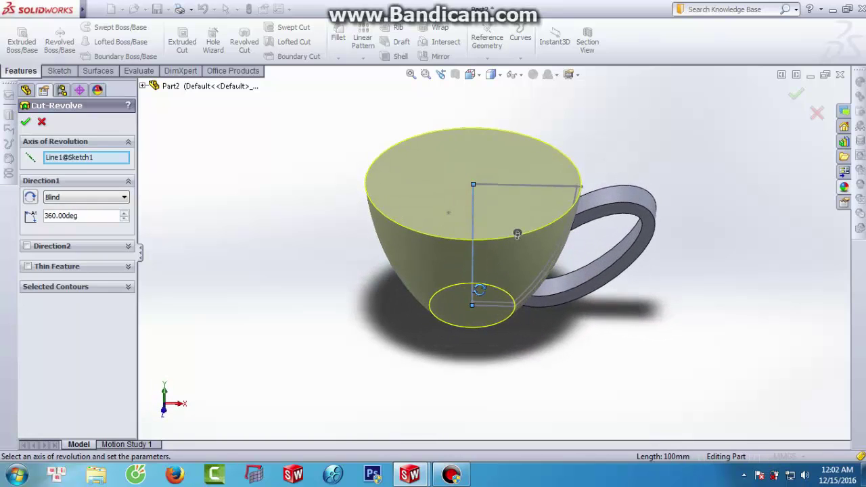
{"action": "scroll", "coordinate": [515, 242], "scroll_direction": "down", "scroll_amount": 2}
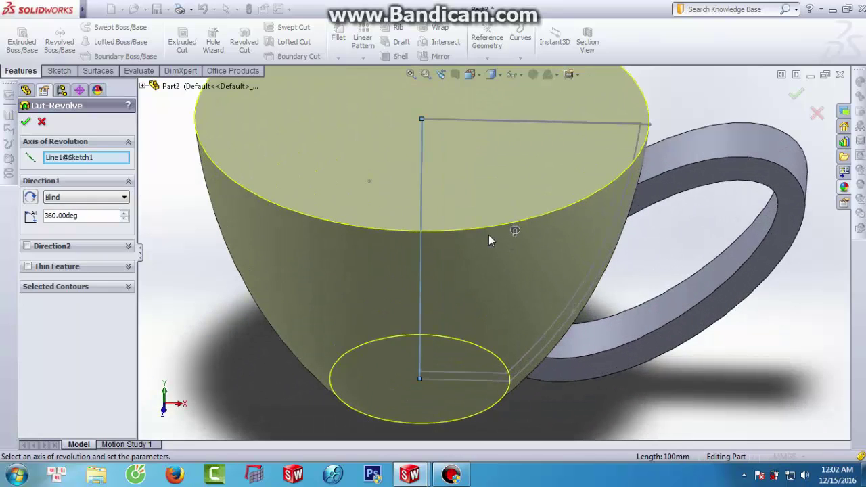
{"action": "scroll", "coordinate": [439, 200], "scroll_direction": "up", "scroll_amount": 2}
{"action": "mouse_move", "coordinate": [451, 209]}
{"action": "middle_mouse_down"}
{"action": "mouse_move", "coordinate": [411, 126]}
{"action": "mouse_move", "coordinate": [423, 120]}
{"action": "middle_mouse_up"}
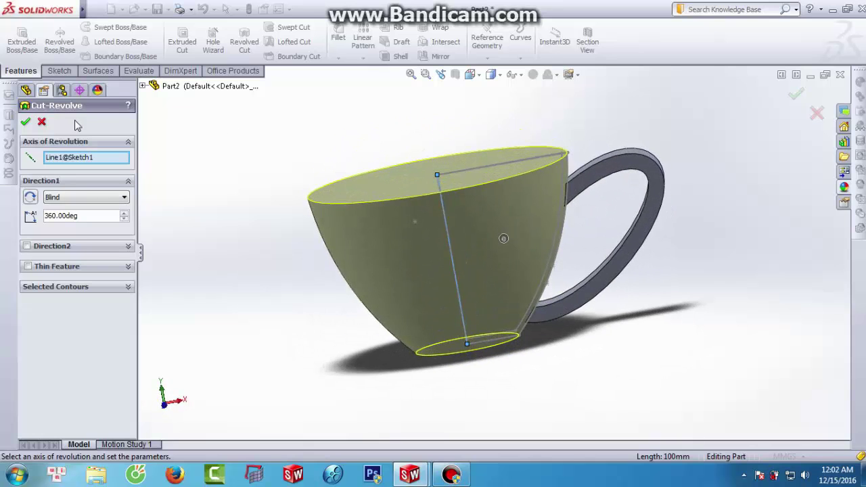
{"action": "left_click", "coordinate": [41, 123]}
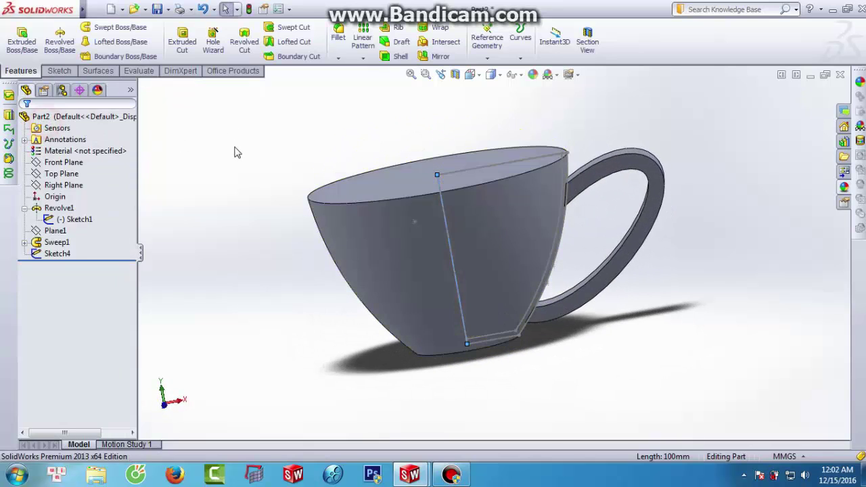
Step: Reopen Sketch4 for editing and inspect its bottom line and parabola edge
{"action": "right_click", "coordinate": [62, 255]}
{"action": "left_click", "coordinate": [72, 221]}
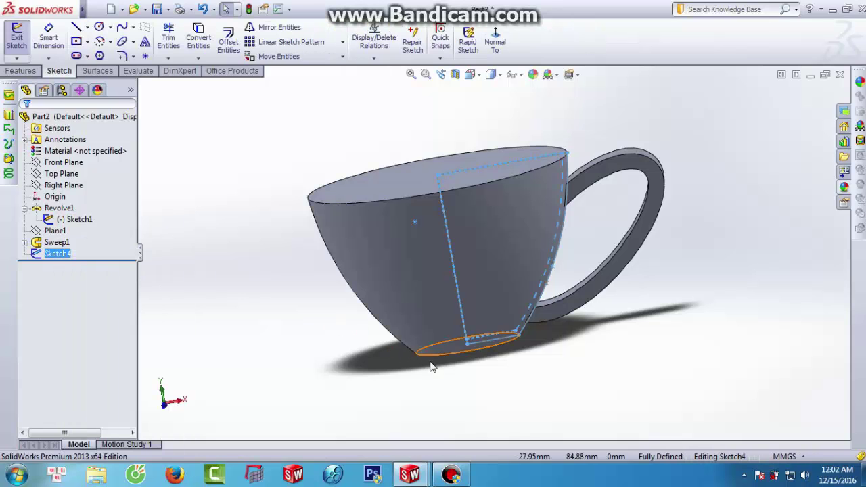
{"action": "left_click", "coordinate": [505, 379]}
{"action": "scroll", "coordinate": [506, 385], "scroll_direction": "down", "scroll_amount": 3}
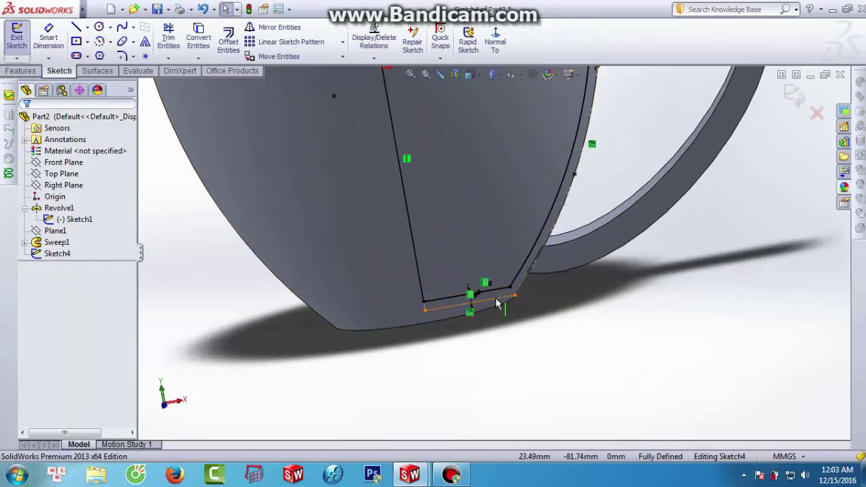
{"action": "left_click", "coordinate": [497, 304]}
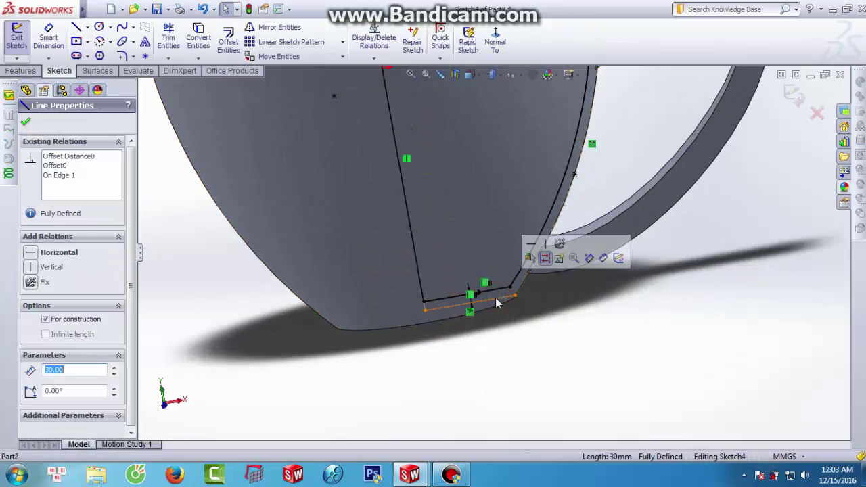
{"action": "left_click", "coordinate": [555, 330]}
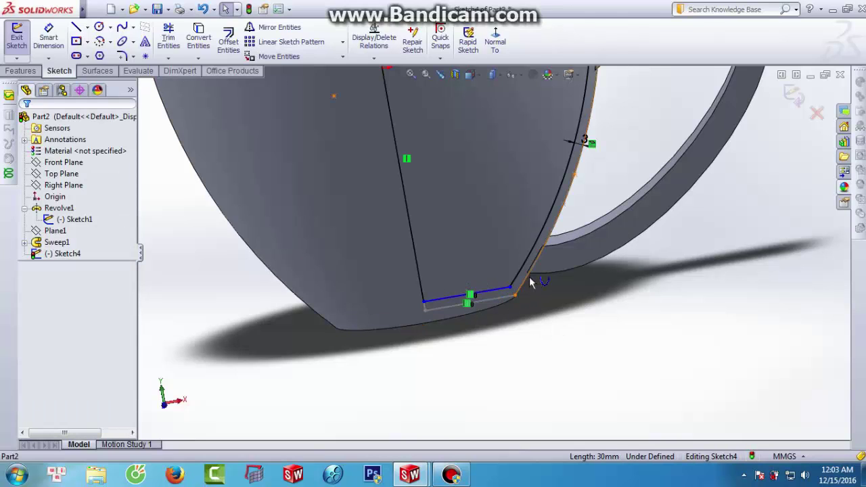
{"action": "left_click", "coordinate": [529, 277]}
{"action": "left_click", "coordinate": [561, 313]}
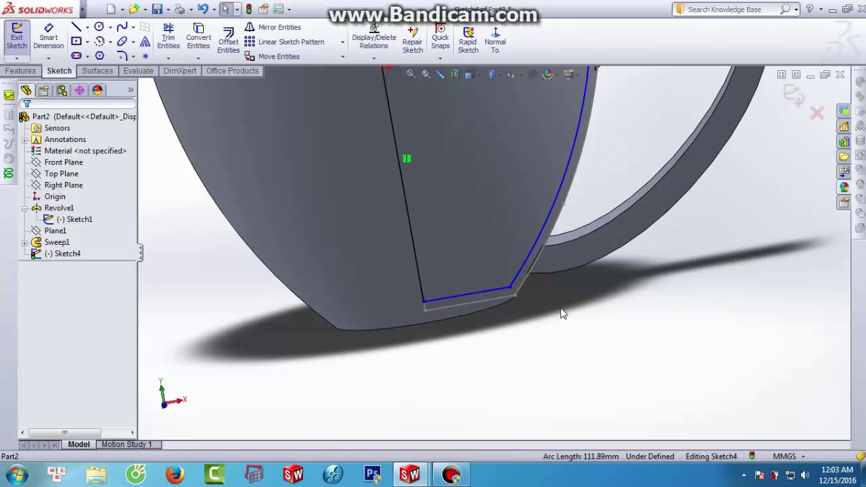
Step: Hide the original Sketch1 profile, fit the cup in view, and exit Sketch4
{"action": "left_click", "coordinate": [77, 219]}
{"action": "right_click", "coordinate": [78, 220]}
{"action": "left_click", "coordinate": [93, 199]}
{"action": "left_click", "coordinate": [218, 290]}
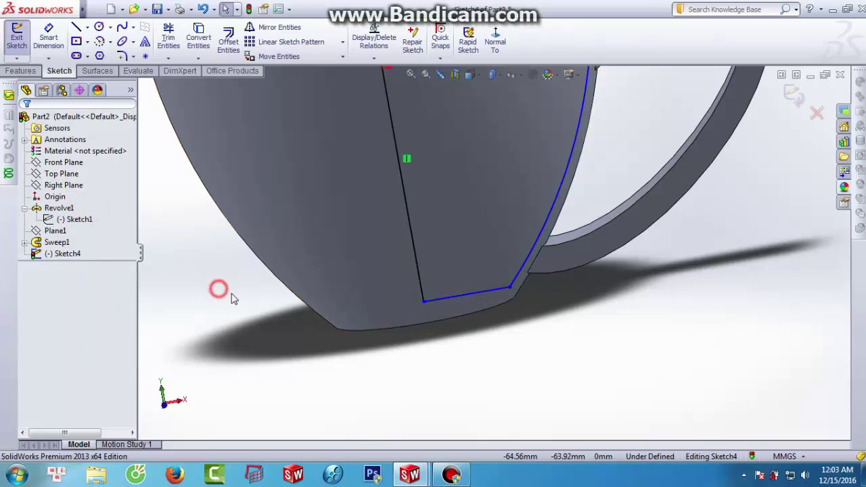
{"action": "key", "text": "f"}
{"action": "mouse_move", "coordinate": [549, 251]}
{"action": "middle_mouse_down"}
{"action": "mouse_move", "coordinate": [519, 269]}
{"action": "mouse_move", "coordinate": [547, 276]}
{"action": "mouse_move", "coordinate": [539, 314]}
{"action": "middle_mouse_up"}
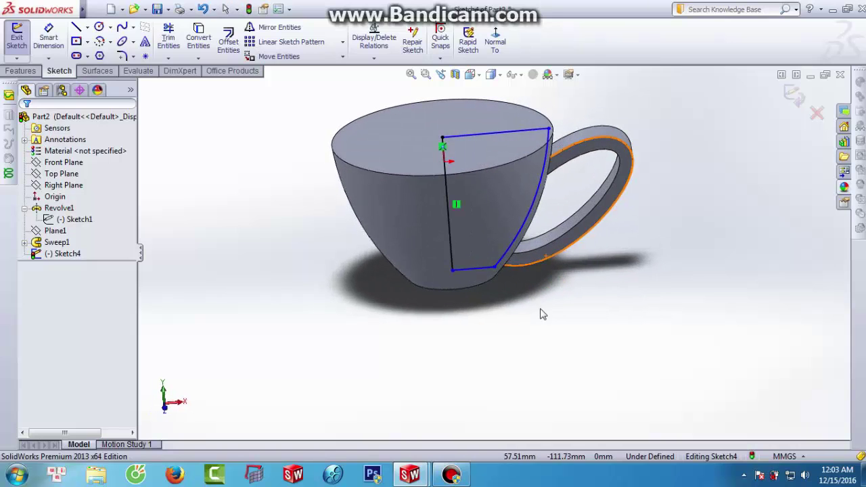
{"action": "left_click", "coordinate": [20, 54]}
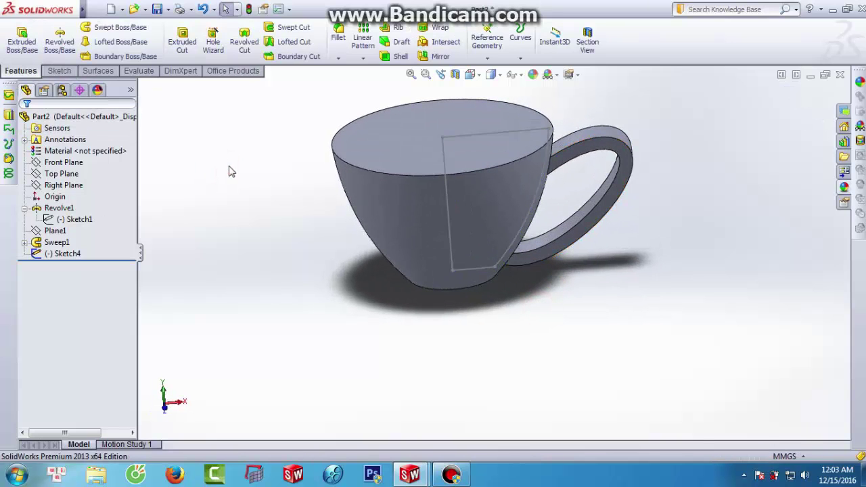
Step: Revolve-cut Sketch4 a full 360° around its axis line to hollow the cup
{"action": "left_click", "coordinate": [244, 41]}
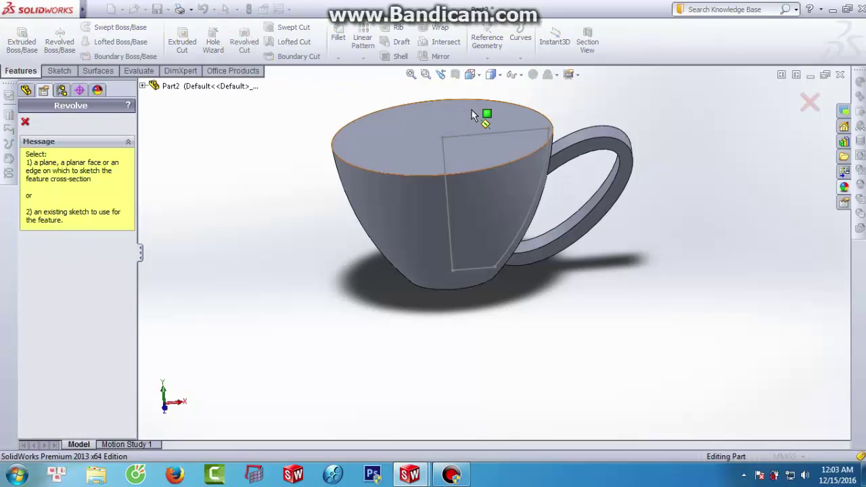
{"action": "left_click", "coordinate": [447, 153]}
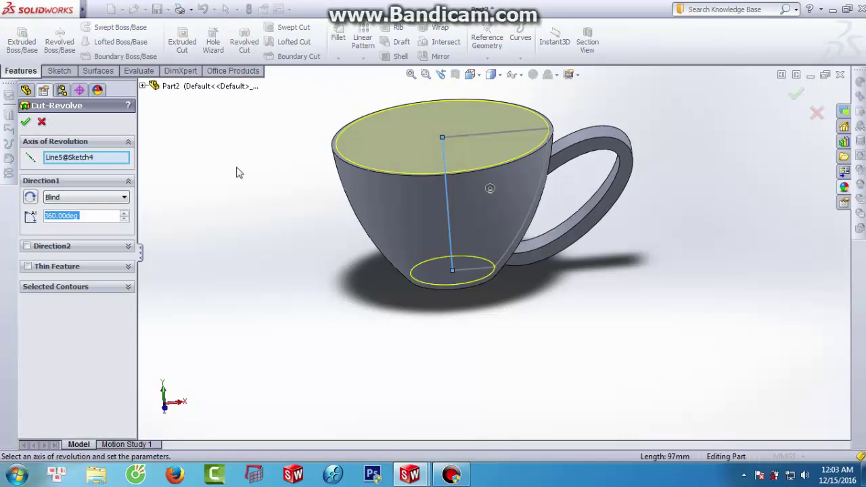
{"action": "left_click", "coordinate": [25, 121]}
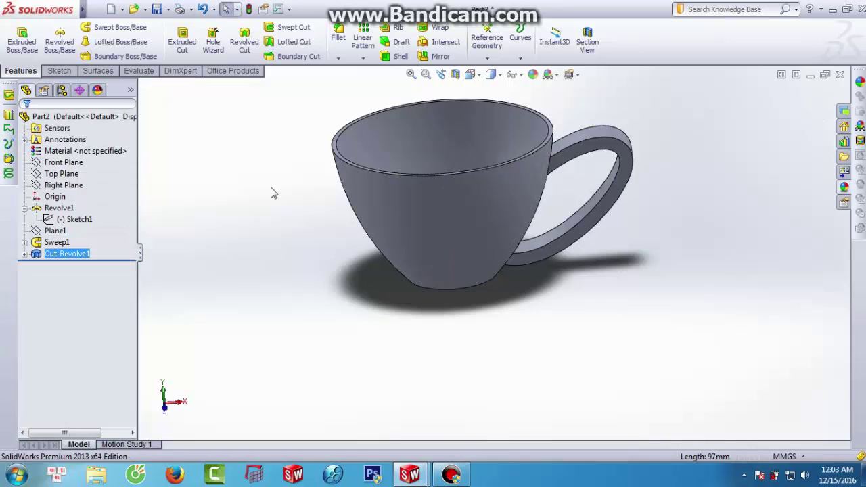
{"action": "middle_click_drag", "start_coordinate": [419, 233], "coordinate": [405, 257]}
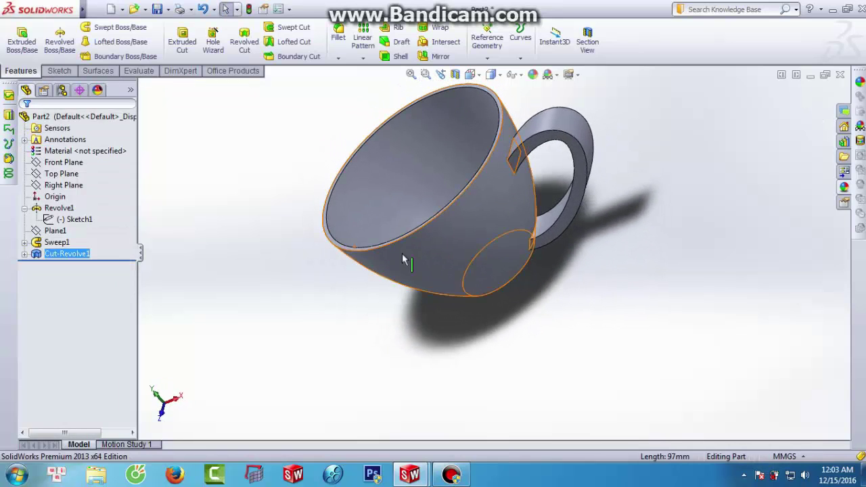
Step: Apply a 2 mm fillet to both side faces of the Sweep1 handle
{"action": "left_click", "coordinate": [335, 37]}
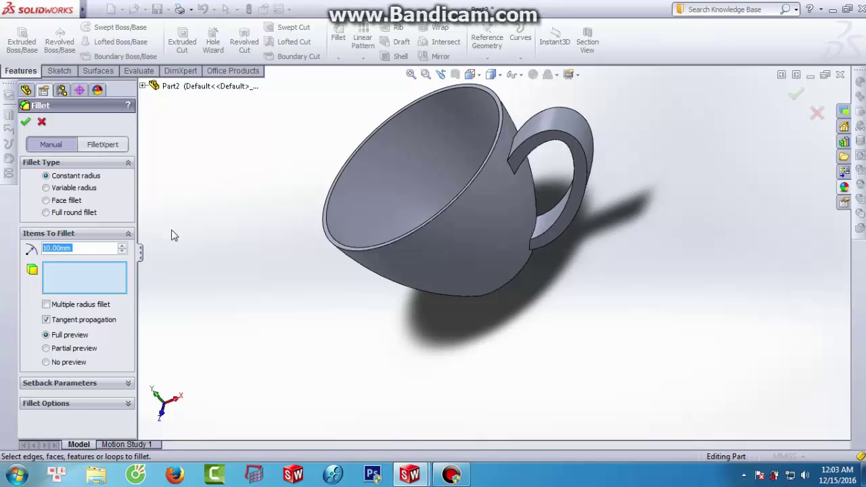
{"action": "type", "text": "2"}
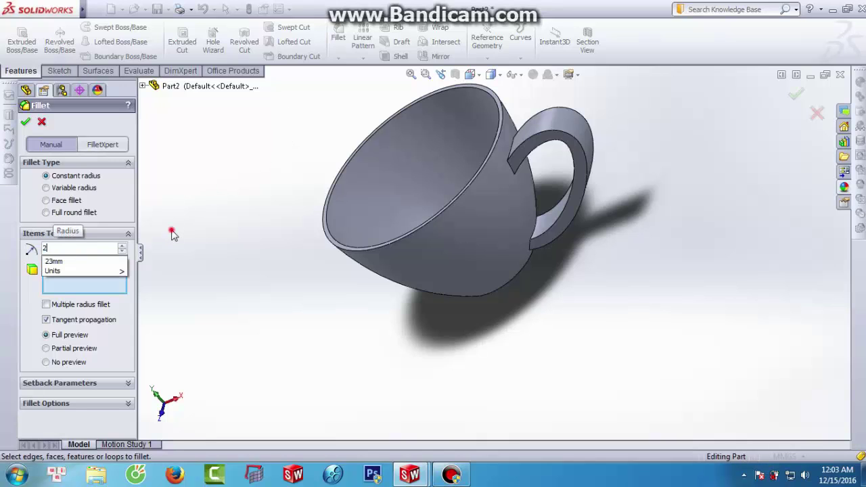
{"action": "key", "text": "Return"}
{"action": "scroll", "coordinate": [545, 165], "scroll_direction": "down", "scroll_amount": 5}
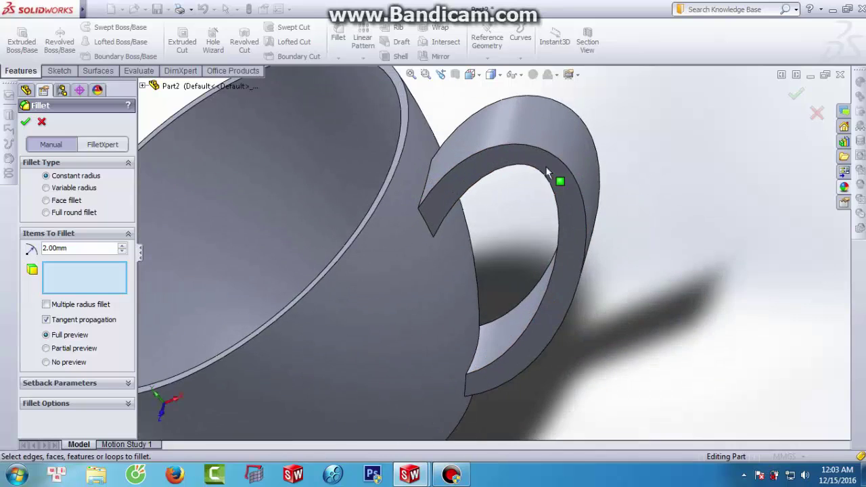
{"action": "scroll", "coordinate": [546, 166], "scroll_direction": "down", "scroll_amount": 2}
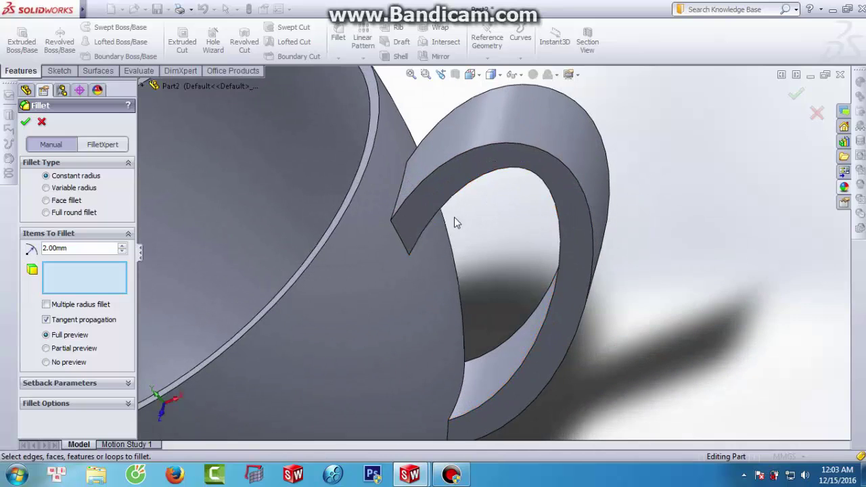
{"action": "left_click", "coordinate": [435, 163]}
{"action": "left_click", "coordinate": [437, 168]}
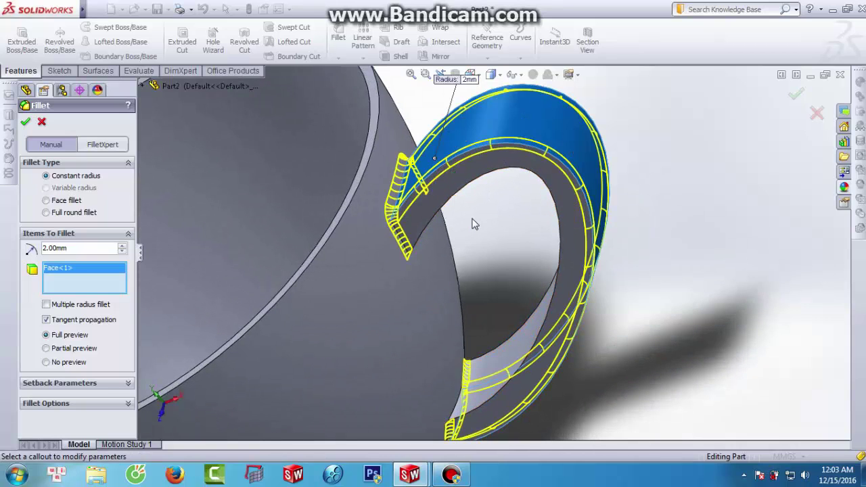
{"action": "mouse_move", "coordinate": [464, 213]}
{"action": "middle_mouse_down"}
{"action": "mouse_move", "coordinate": [431, 182]}
{"action": "mouse_move", "coordinate": [347, 180]}
{"action": "mouse_move", "coordinate": [347, 170]}
{"action": "middle_mouse_up"}
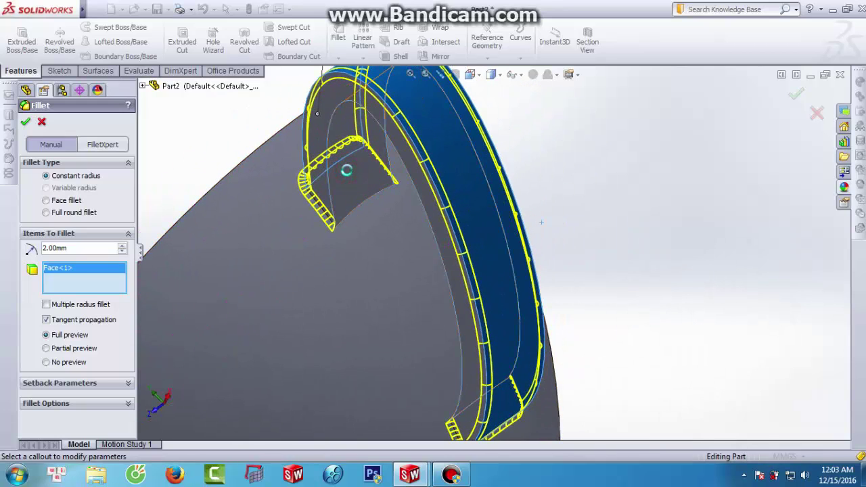
{"action": "left_click", "coordinate": [347, 173]}
{"action": "scroll", "coordinate": [389, 188], "scroll_direction": "up", "scroll_amount": 3}
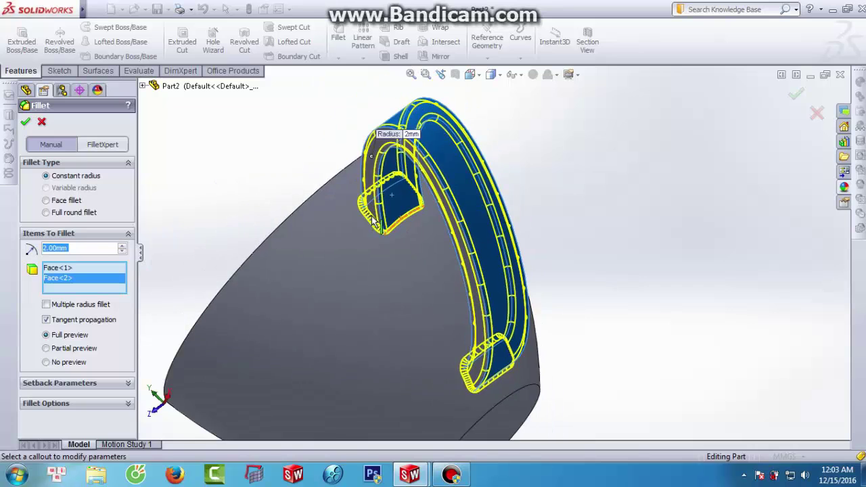
{"action": "scroll", "coordinate": [399, 228], "scroll_direction": "up", "scroll_amount": 2}
{"action": "middle_click_drag", "start_coordinate": [399, 229], "coordinate": [437, 245]}
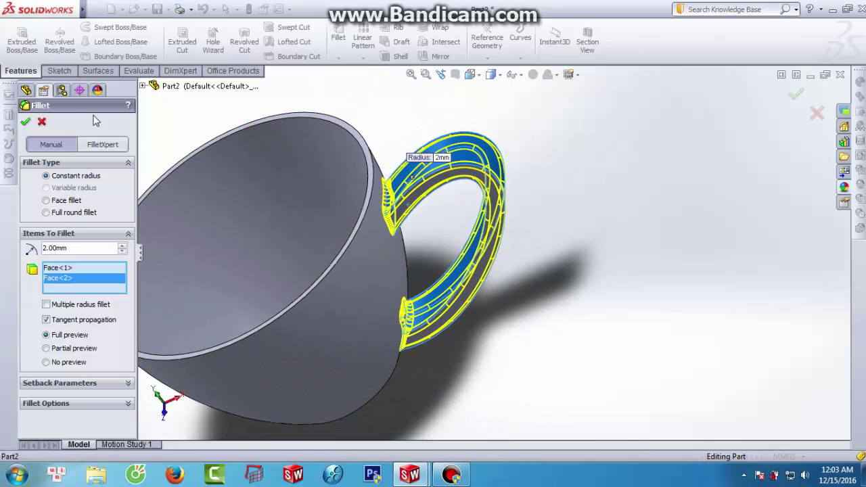
{"action": "left_click", "coordinate": [26, 123]}
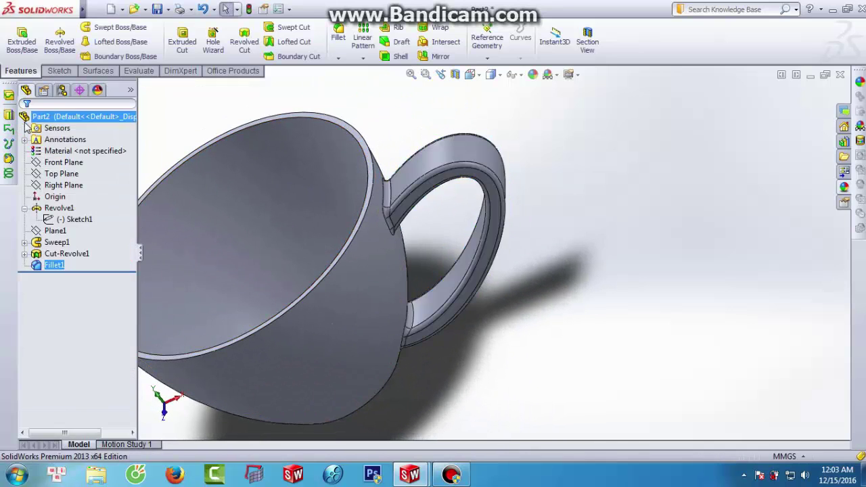
Step: Fillet the cup's rim face and bottom edge with a 1 mm radius
{"action": "scroll", "coordinate": [366, 214], "scroll_direction": "up", "scroll_amount": 3}
{"action": "mouse_move", "coordinate": [366, 214]}
{"action": "middle_mouse_down"}
{"action": "mouse_move", "coordinate": [323, 186]}
{"action": "mouse_move", "coordinate": [320, 153]}
{"action": "mouse_move", "coordinate": [346, 160]}
{"action": "mouse_move", "coordinate": [363, 180]}
{"action": "middle_mouse_up"}
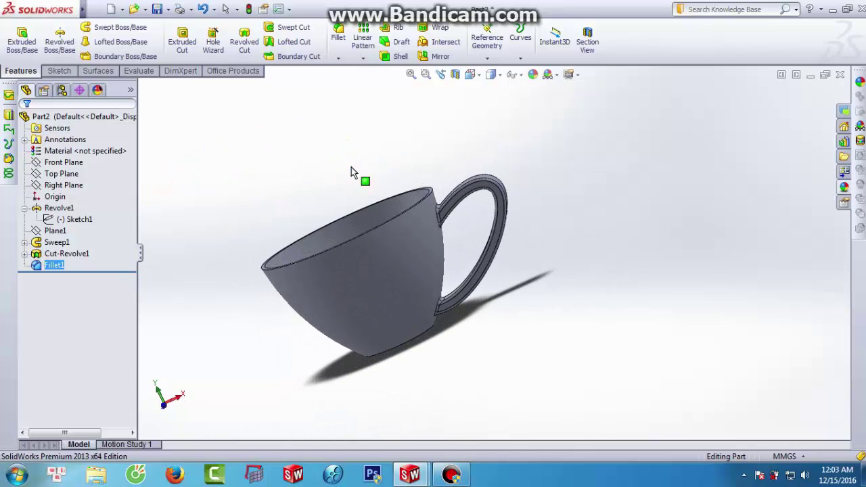
{"action": "left_click", "coordinate": [338, 36]}
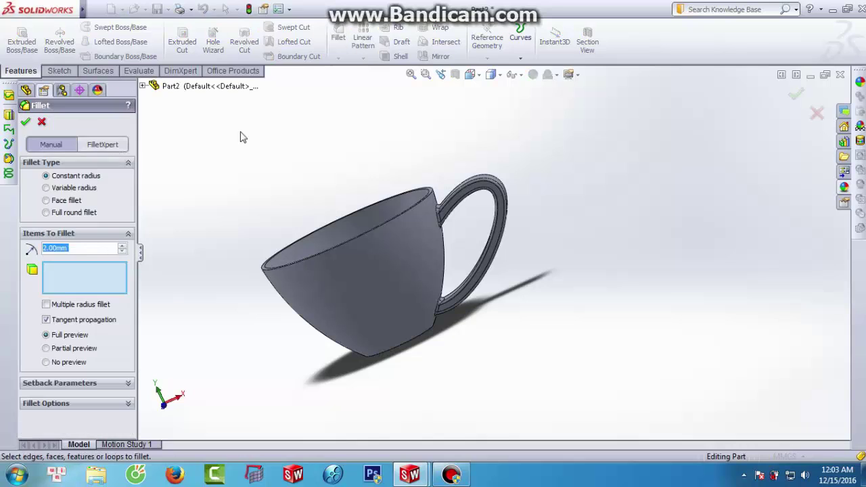
{"action": "type", "text": "1"}
{"action": "left_click", "coordinate": [194, 247]}
{"action": "scroll", "coordinate": [290, 311], "scroll_direction": "down", "scroll_amount": 2}
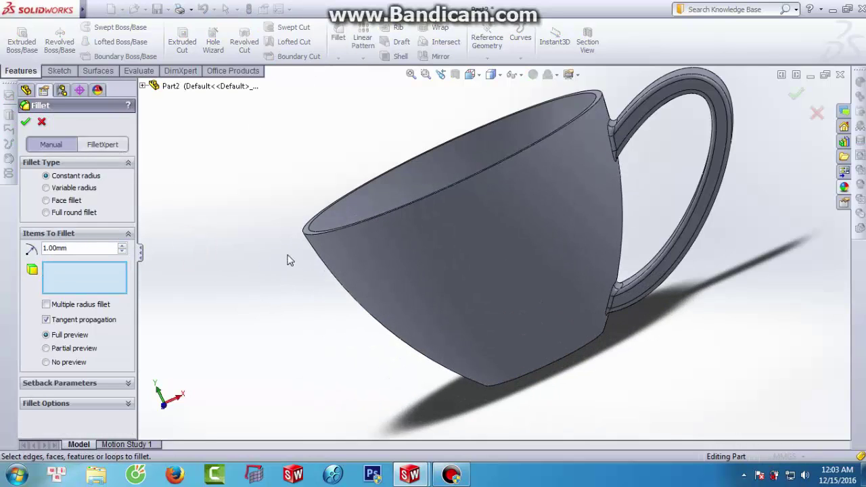
{"action": "scroll", "coordinate": [298, 284], "scroll_direction": "down", "scroll_amount": 2}
{"action": "scroll", "coordinate": [281, 260], "scroll_direction": "down", "scroll_amount": 2}
{"action": "scroll", "coordinate": [281, 259], "scroll_direction": "down", "scroll_amount": 2}
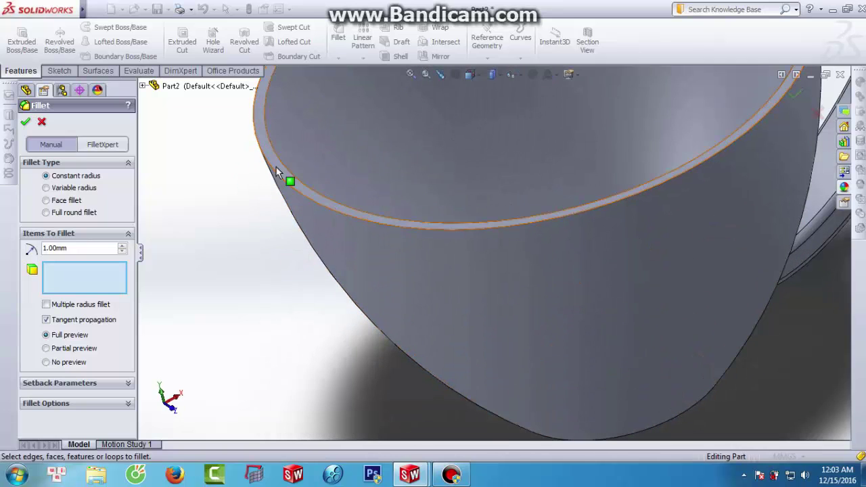
{"action": "left_click", "coordinate": [275, 166]}
{"action": "scroll", "coordinate": [256, 192], "scroll_direction": "up", "scroll_amount": 2}
{"action": "scroll", "coordinate": [252, 200], "scroll_direction": "up", "scroll_amount": 2}
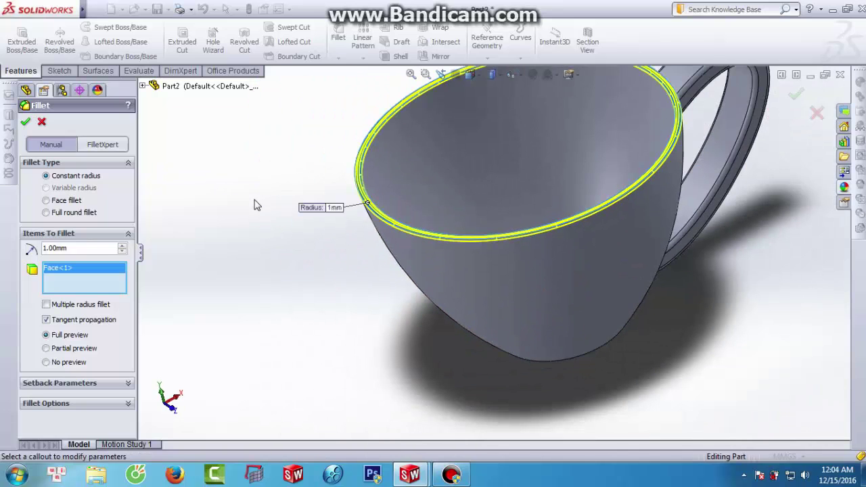
{"action": "middle_click_drag", "start_coordinate": [456, 282], "coordinate": [432, 207]}
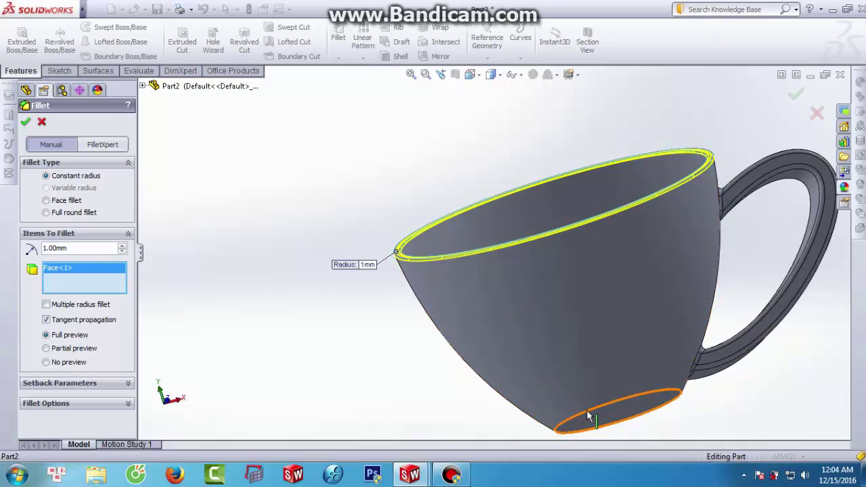
{"action": "left_click", "coordinate": [589, 414]}
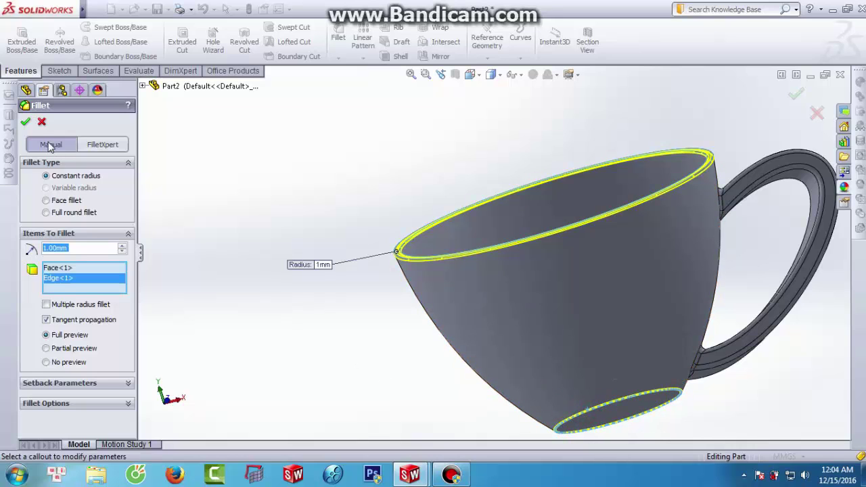
{"action": "left_click", "coordinate": [25, 121]}
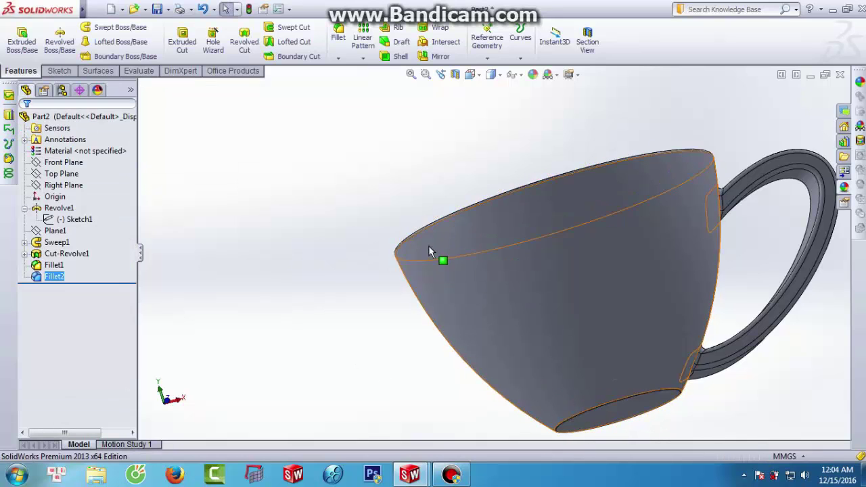
Step: Orbit and zoom to inspect the filleted rim from inside the cup
{"action": "scroll", "coordinate": [494, 256], "scroll_direction": "up", "scroll_amount": 3}
{"action": "mouse_move", "coordinate": [549, 259]}
{"action": "middle_mouse_down"}
{"action": "mouse_move", "coordinate": [564, 267]}
{"action": "mouse_move", "coordinate": [564, 314]}
{"action": "mouse_move", "coordinate": [611, 341]}
{"action": "mouse_move", "coordinate": [562, 295]}
{"action": "mouse_move", "coordinate": [519, 232]}
{"action": "mouse_move", "coordinate": [492, 251]}
{"action": "mouse_move", "coordinate": [512, 253]}
{"action": "middle_mouse_up"}
{"action": "scroll", "coordinate": [663, 288], "scroll_direction": "up", "scroll_amount": 2}
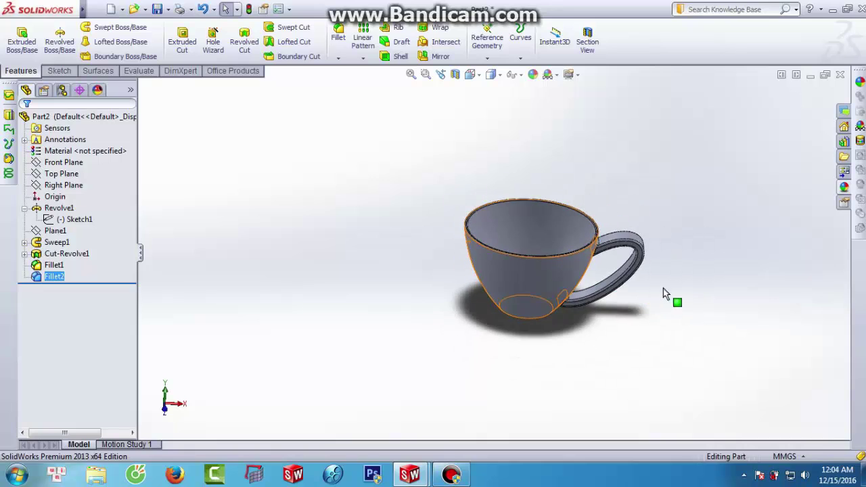
{"action": "scroll", "coordinate": [595, 245], "scroll_direction": "down", "scroll_amount": 1}
{"action": "scroll", "coordinate": [561, 243], "scroll_direction": "down", "scroll_amount": 1}
{"action": "scroll", "coordinate": [560, 238], "scroll_direction": "down", "scroll_amount": 1}
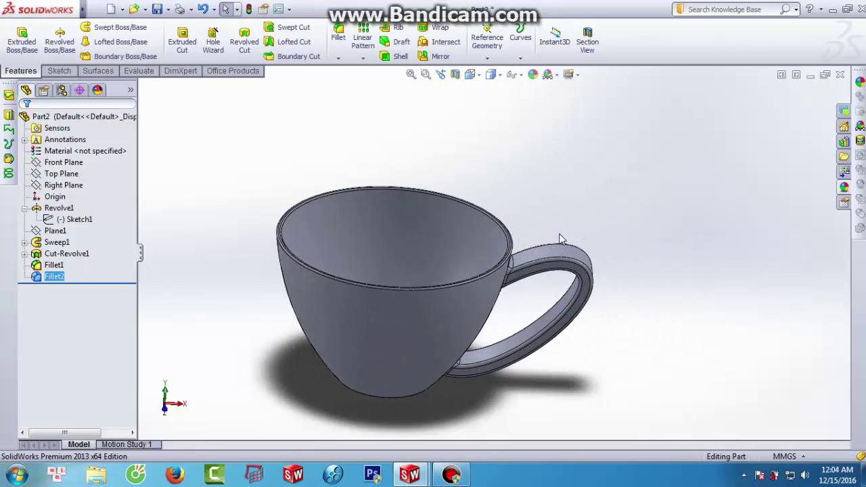
Step: Apply clear glass from the Glass > Gloss appearances to the cup
{"action": "left_click", "coordinate": [859, 83]}
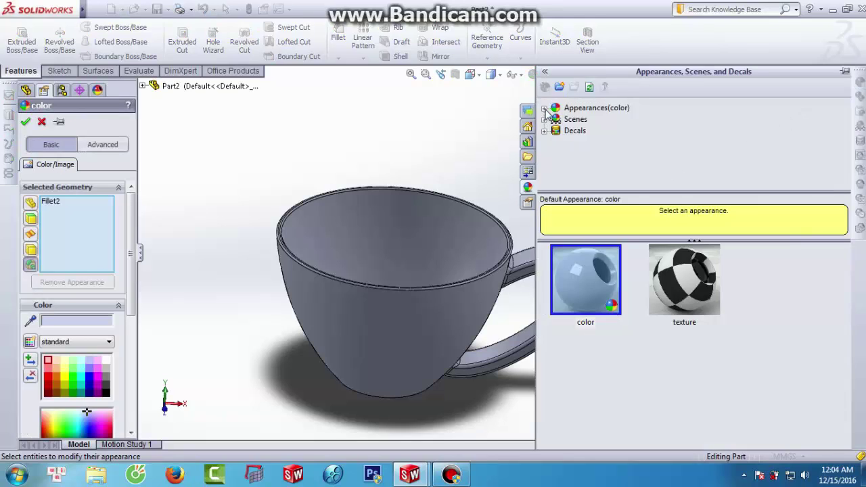
{"action": "left_click", "coordinate": [544, 109]}
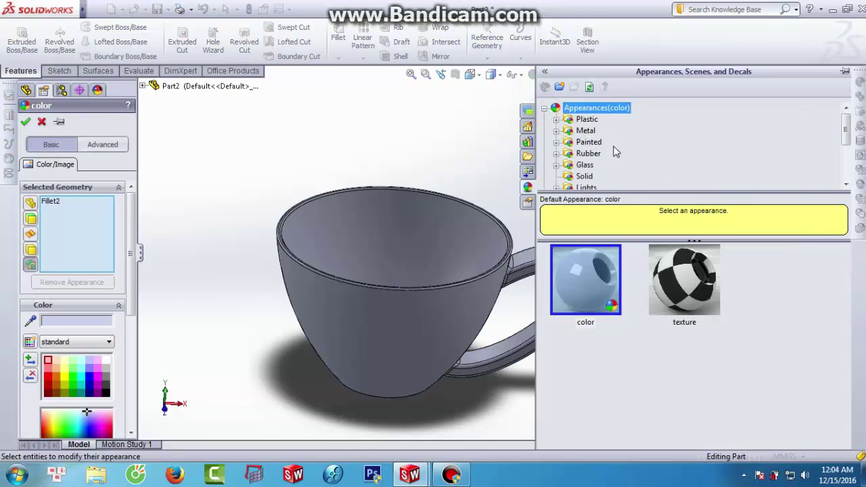
{"action": "left_click", "coordinate": [556, 165]}
{"action": "left_click", "coordinate": [597, 153]}
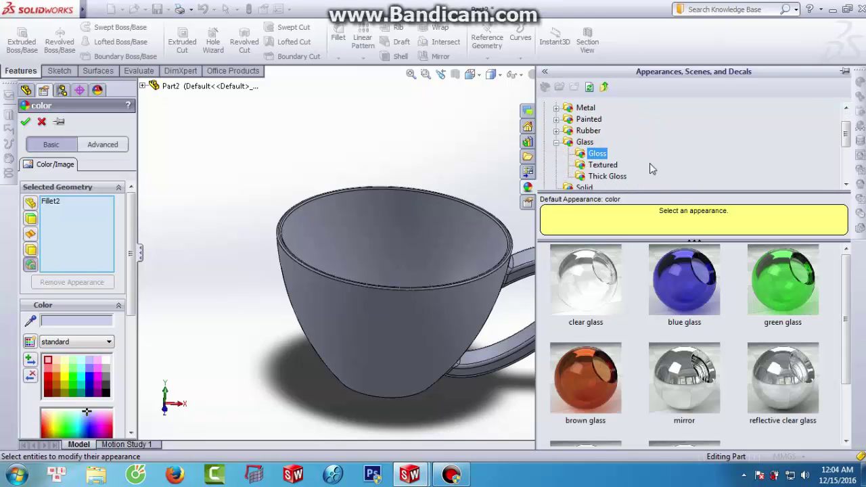
{"action": "left_click", "coordinate": [599, 281]}
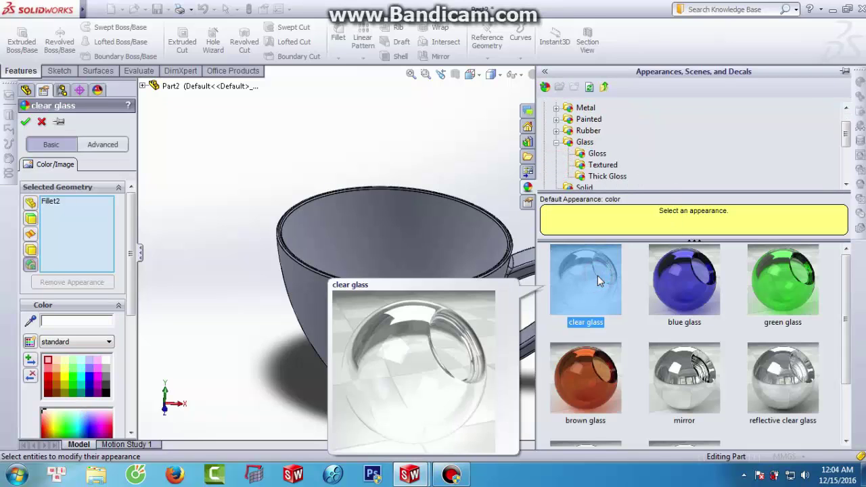
{"action": "scroll", "coordinate": [487, 230], "scroll_direction": "up", "scroll_amount": 1}
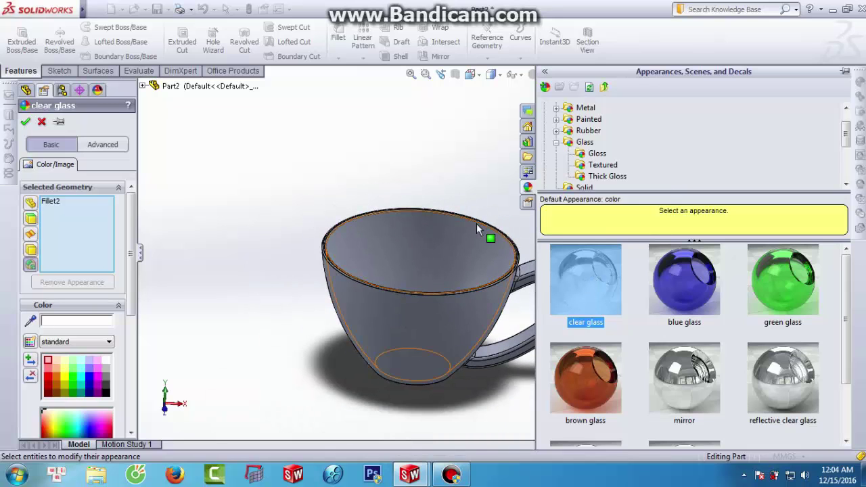
{"action": "left_click", "coordinate": [41, 122]}
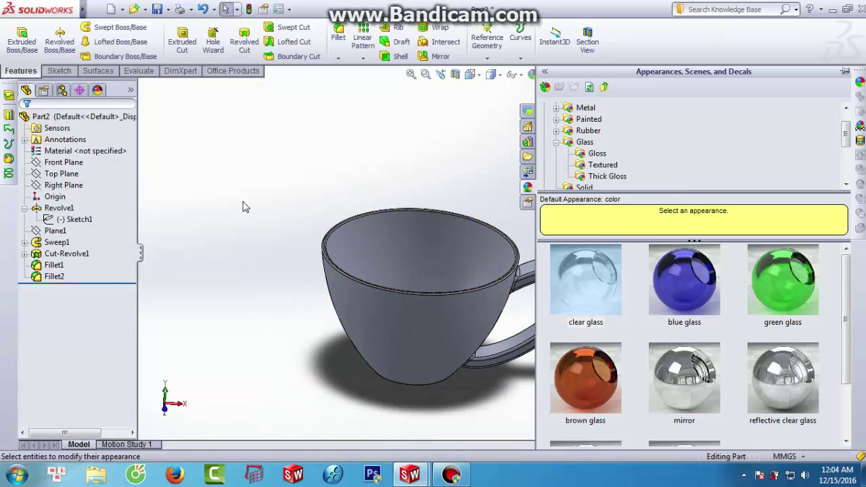
Step: Try blue, clear, green, brown and mirror glass finishes on the cup
{"action": "scroll", "coordinate": [453, 260], "scroll_direction": "up", "scroll_amount": 2}
{"action": "scroll", "coordinate": [510, 271], "scroll_direction": "down", "scroll_amount": 1}
{"action": "scroll", "coordinate": [504, 271], "scroll_direction": "down", "scroll_amount": 1}
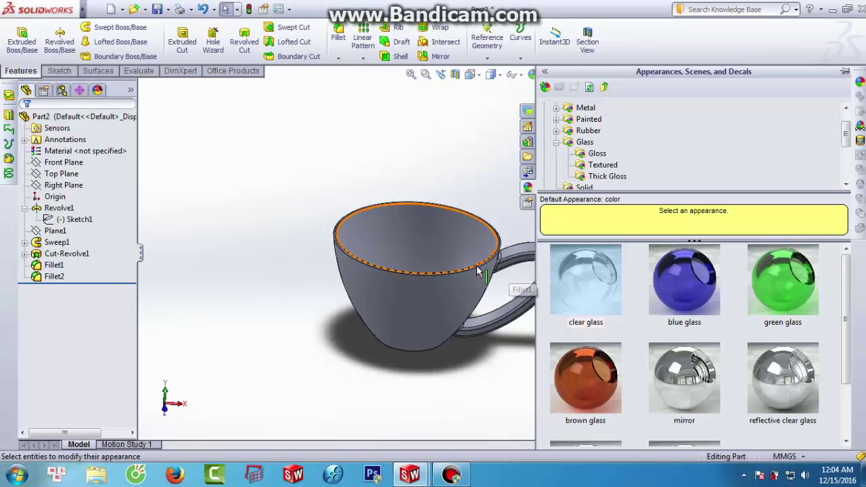
{"action": "scroll", "coordinate": [499, 273], "scroll_direction": "down", "scroll_amount": 2}
{"action": "scroll", "coordinate": [494, 274], "scroll_direction": "down", "scroll_amount": 1}
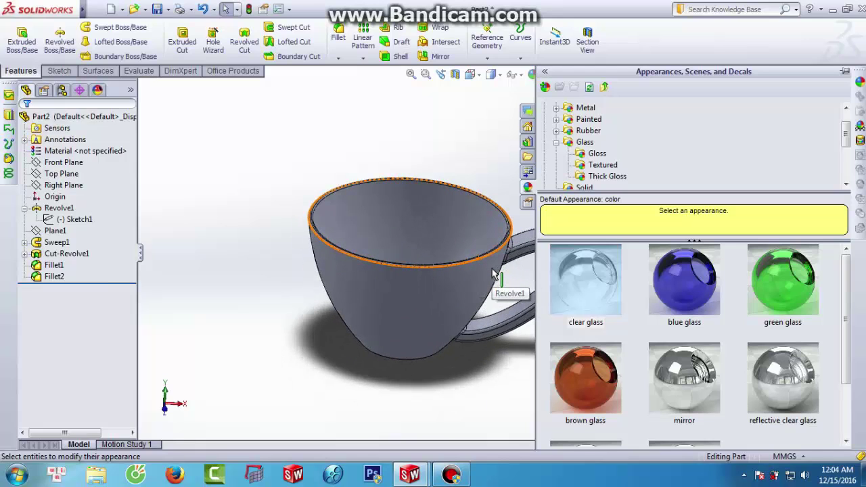
{"action": "scroll", "coordinate": [494, 274], "scroll_direction": "up", "scroll_amount": 2}
{"action": "scroll", "coordinate": [440, 266], "scroll_direction": "up", "scroll_amount": 2}
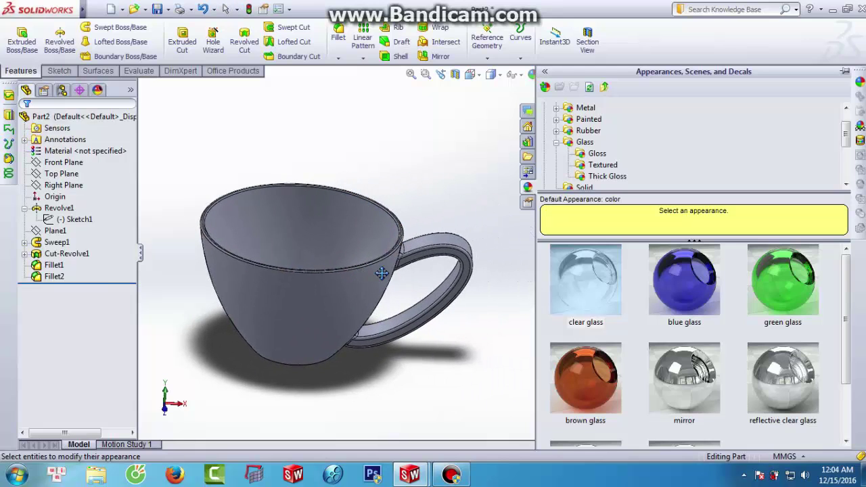
{"action": "double_click", "coordinate": [684, 292]}
{"action": "double_click", "coordinate": [597, 290]}
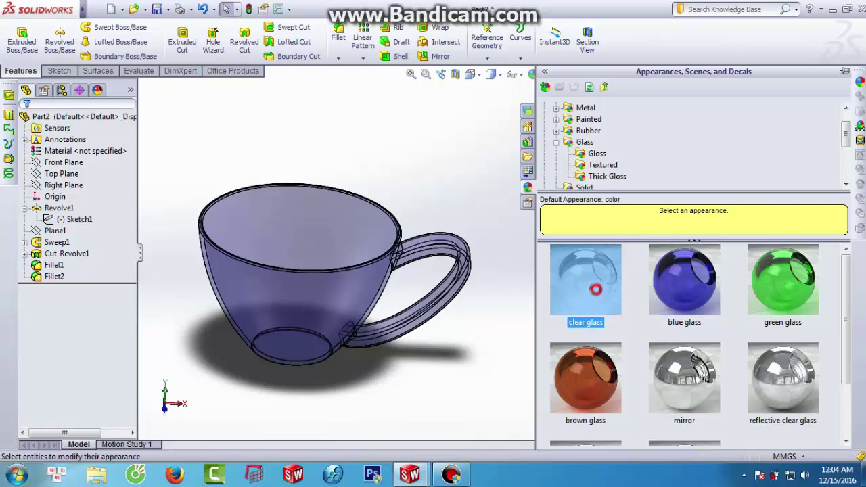
{"action": "left_click", "coordinate": [783, 295]}
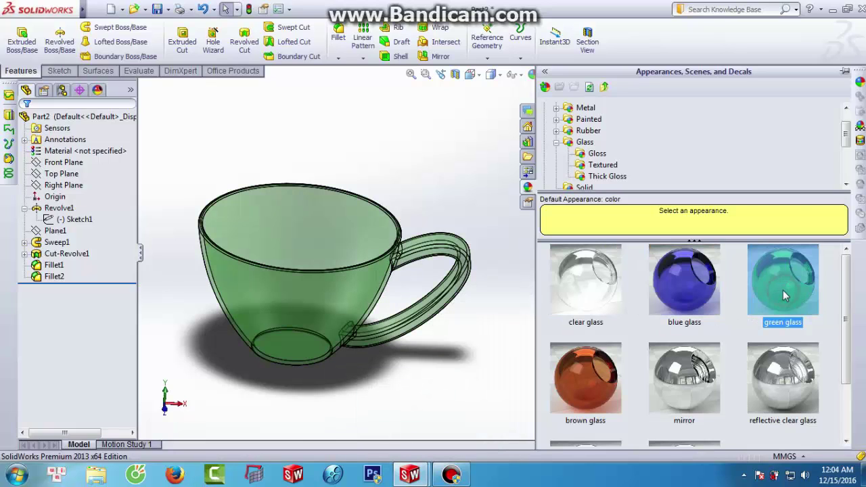
{"action": "double_click", "coordinate": [591, 391]}
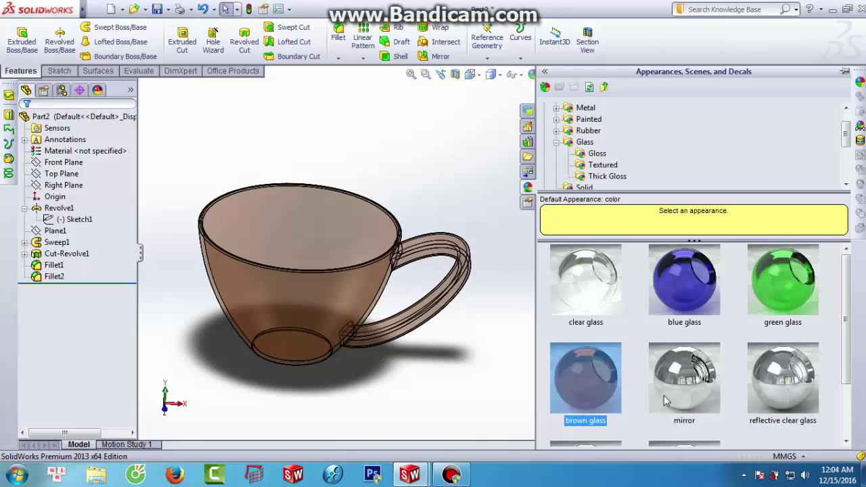
{"action": "double_click", "coordinate": [685, 389]}
Step: Try reflective blue, blue and green glass, settle on clear glass, and collapse the pane
{"action": "scroll", "coordinate": [683, 386], "scroll_direction": "down", "scroll_amount": 1}
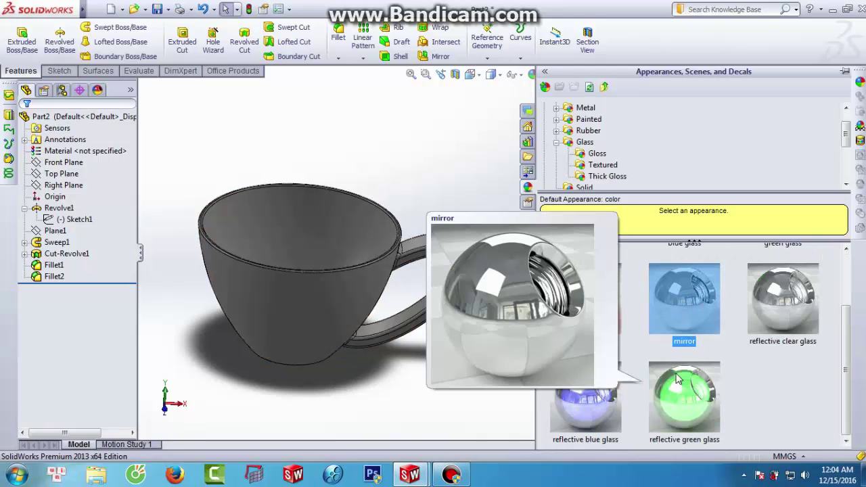
{"action": "double_click", "coordinate": [605, 391]}
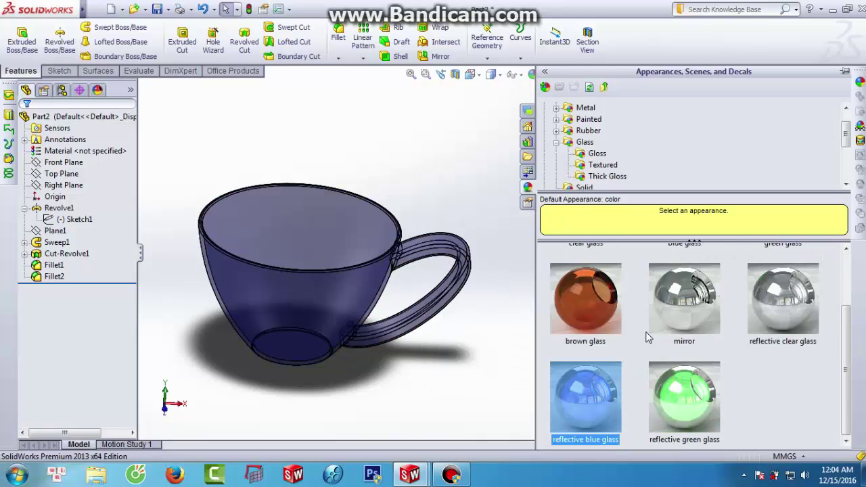
{"action": "scroll", "coordinate": [648, 337], "scroll_direction": "up", "scroll_amount": 1}
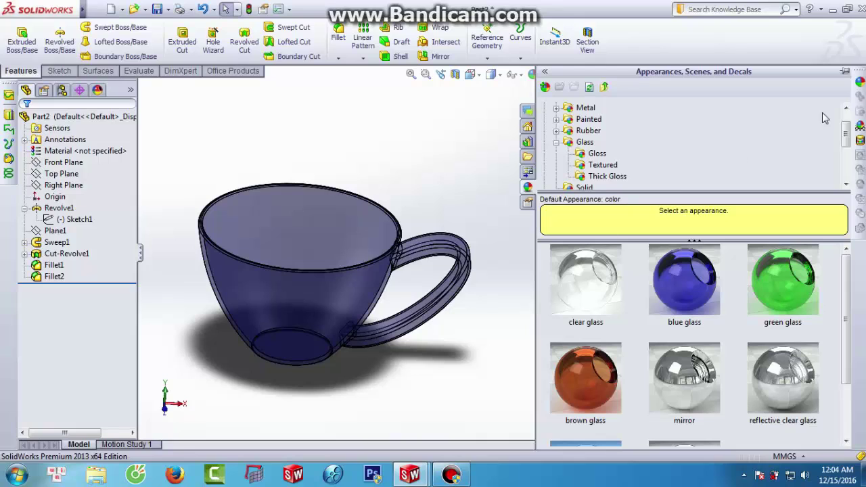
{"action": "double_click", "coordinate": [684, 287]}
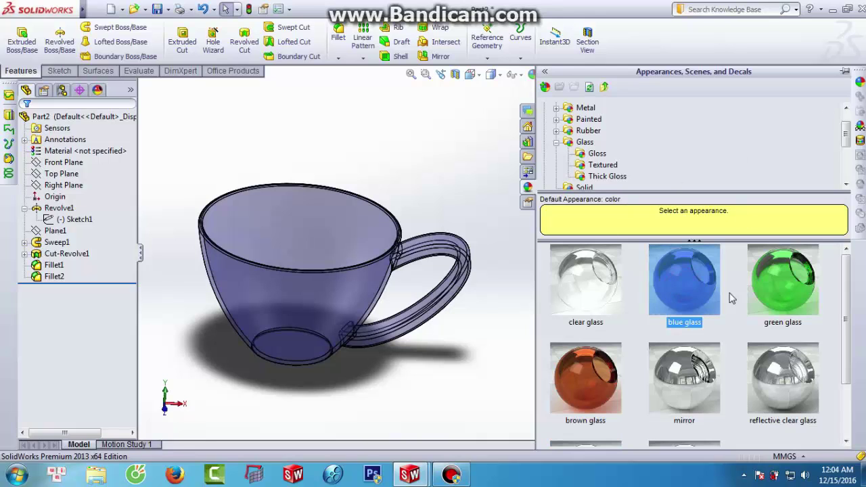
{"action": "double_click", "coordinate": [796, 292]}
{"action": "double_click", "coordinate": [592, 291]}
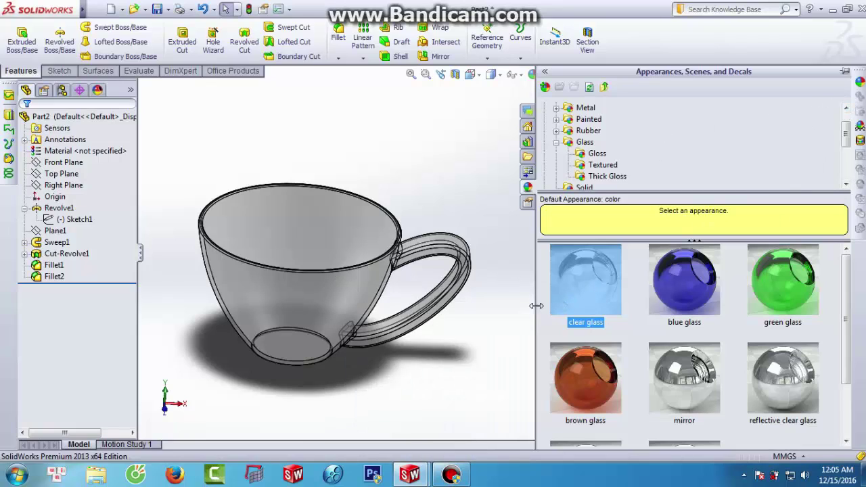
{"action": "left_click", "coordinate": [497, 278]}
Step: Enable the PhotoView 360 add-in through Options > Add-Ins
{"action": "scroll", "coordinate": [500, 264], "scroll_direction": "down", "scroll_amount": 2}
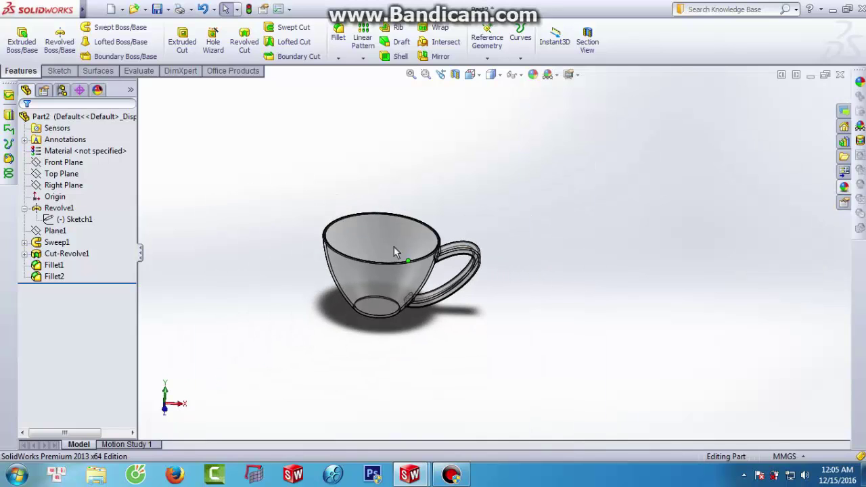
{"action": "scroll", "coordinate": [371, 247], "scroll_direction": "up", "scroll_amount": 3}
{"action": "mouse_move", "coordinate": [434, 263]}
{"action": "middle_mouse_down"}
{"action": "mouse_move", "coordinate": [433, 332]}
{"action": "mouse_move", "coordinate": [441, 311]}
{"action": "mouse_move", "coordinate": [429, 251]}
{"action": "middle_mouse_up"}
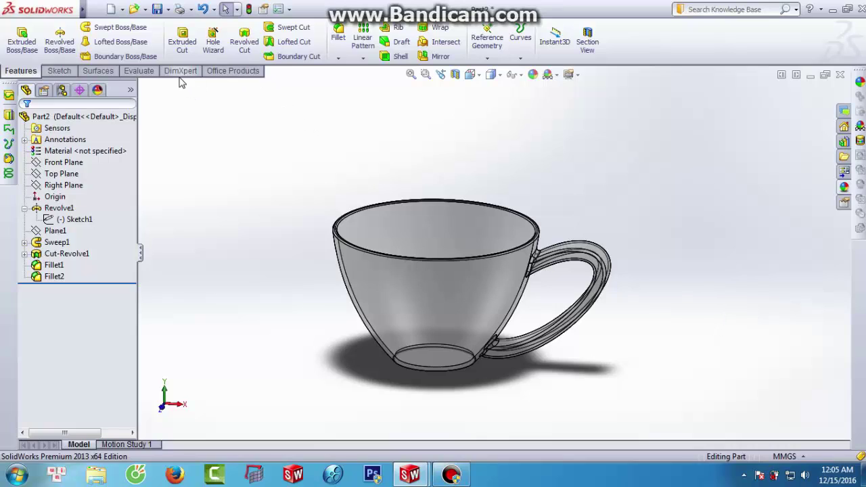
{"action": "left_click", "coordinate": [288, 9]}
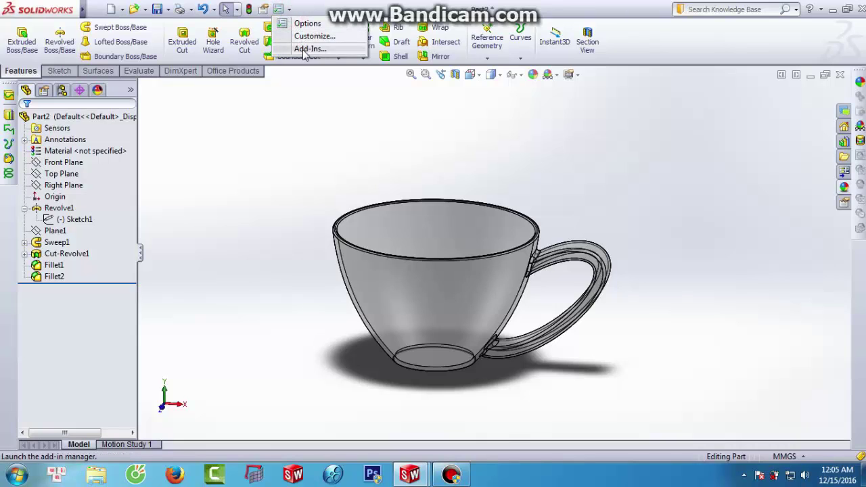
{"action": "left_click", "coordinate": [309, 49]}
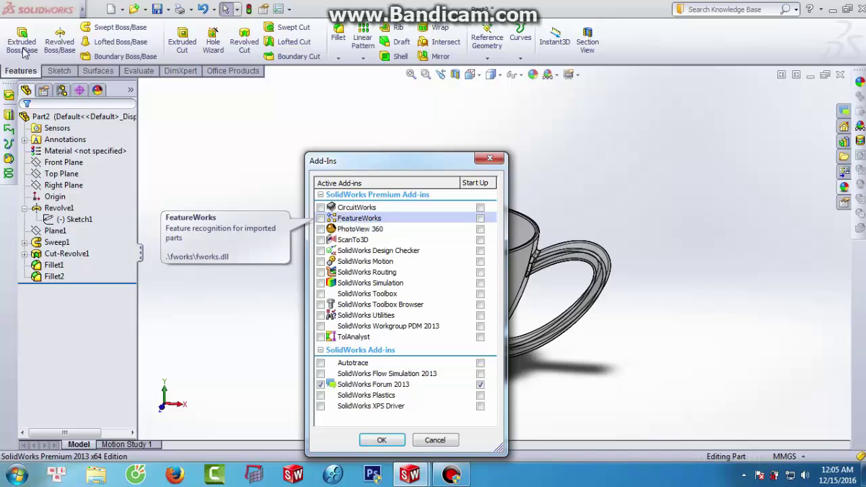
{"action": "left_click", "coordinate": [320, 228]}
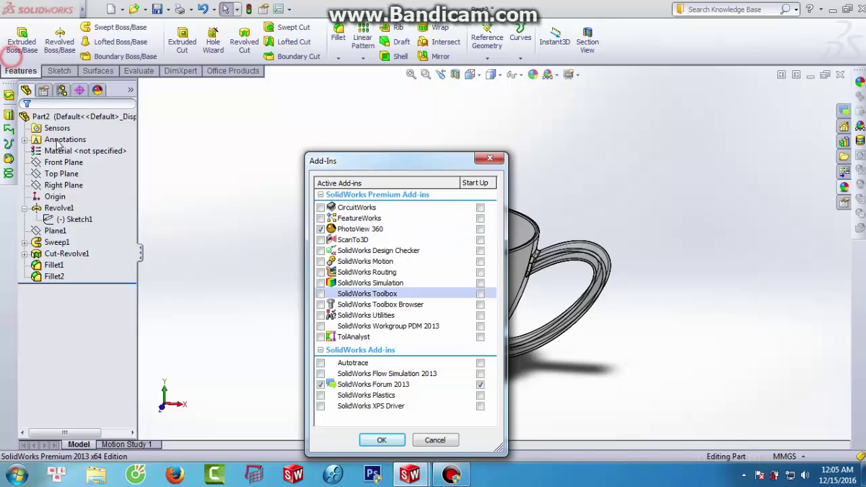
{"action": "left_click", "coordinate": [383, 439]}
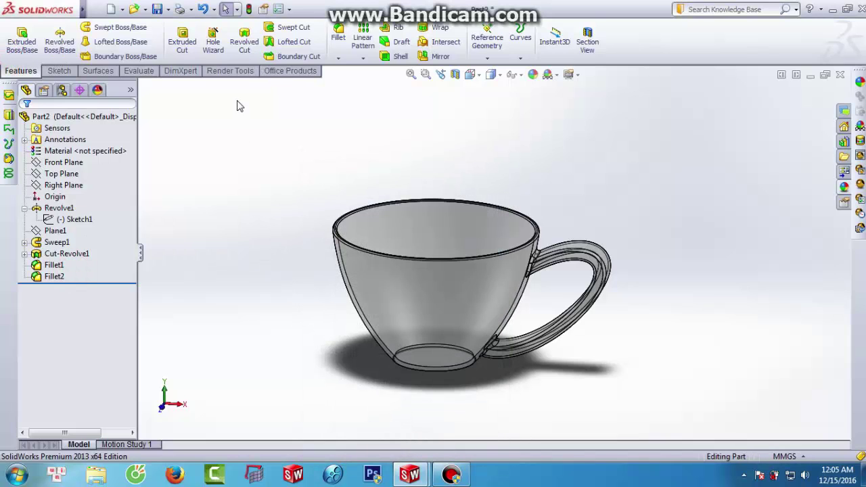
Step: Run a PhotoView 360 Final Render of the clear glass cup and close the render window
{"action": "left_click", "coordinate": [230, 71]}
{"action": "left_click", "coordinate": [267, 42]}
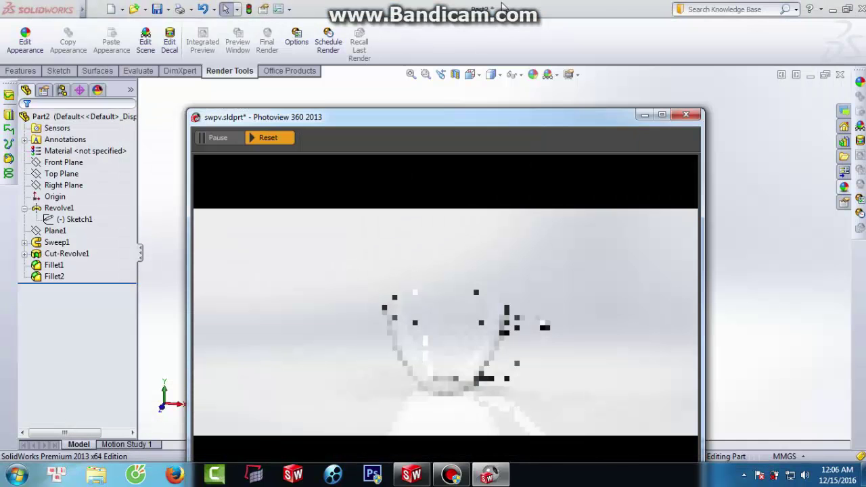
{"action": "left_click", "coordinate": [686, 115]}
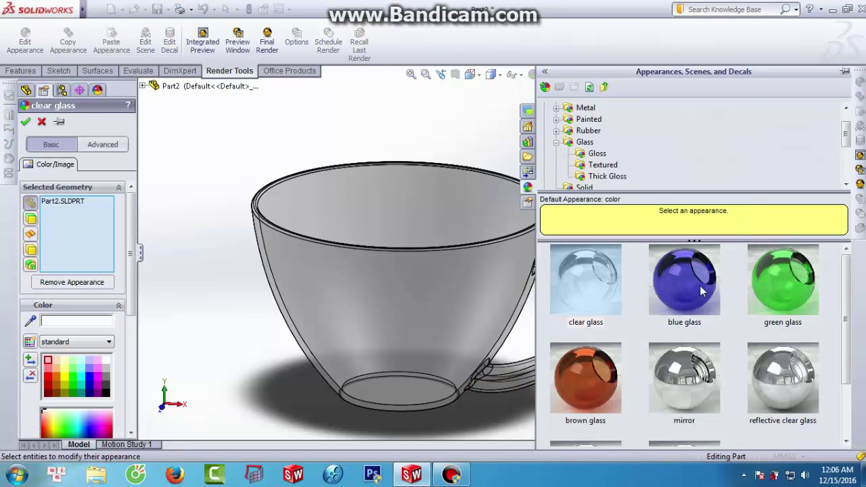
Step: Apply the blue glass appearance to the whole cup and collapse the Appearances pane
{"action": "left_click", "coordinate": [701, 290]}
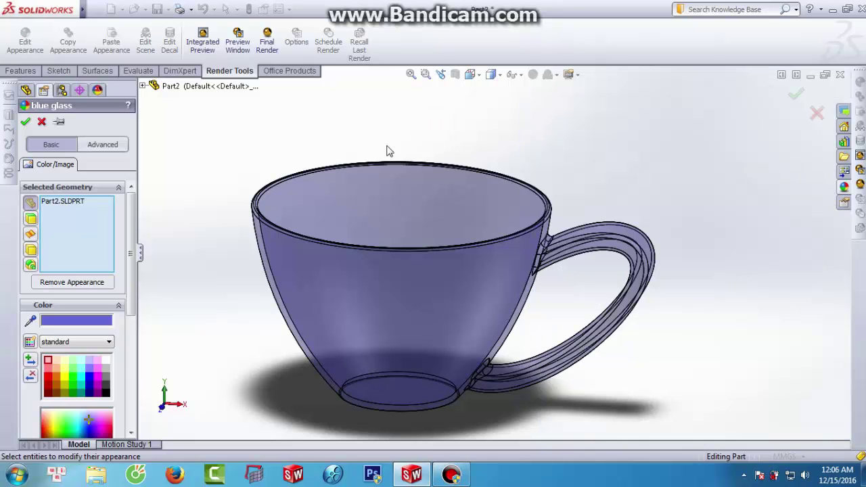
{"action": "key", "text": "f"}
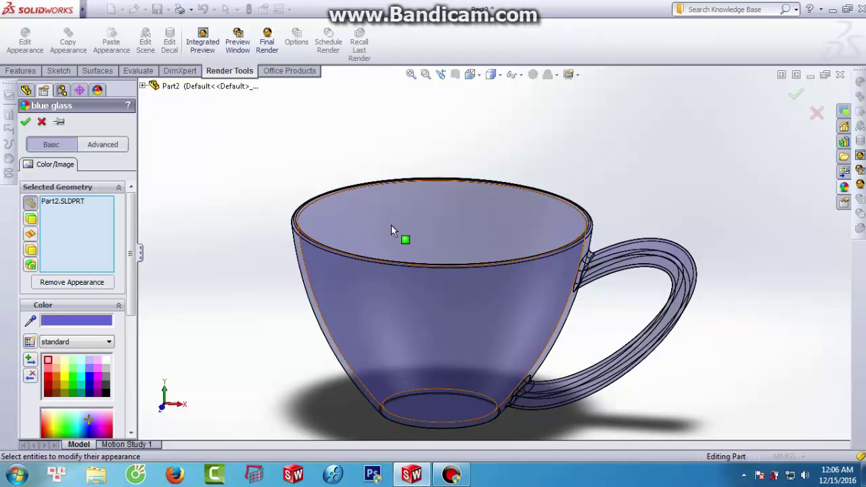
{"action": "middle_click_drag", "start_coordinate": [445, 253], "coordinate": [445, 223]}
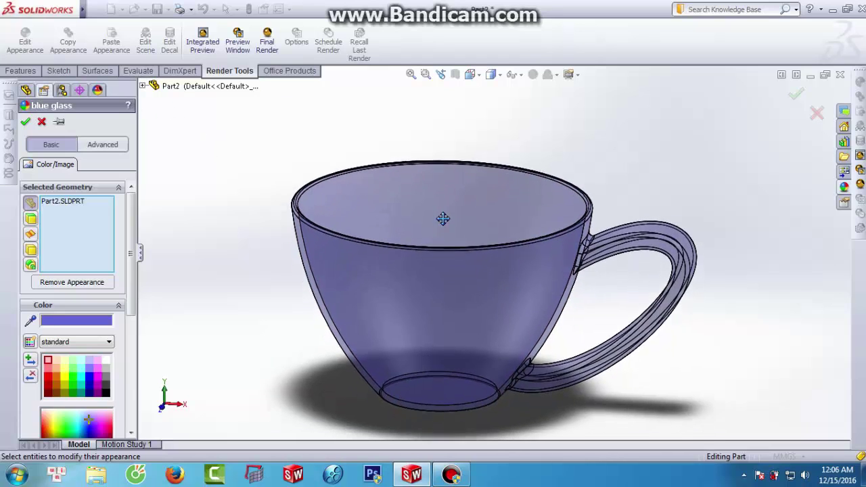
{"action": "left_click", "coordinate": [41, 123]}
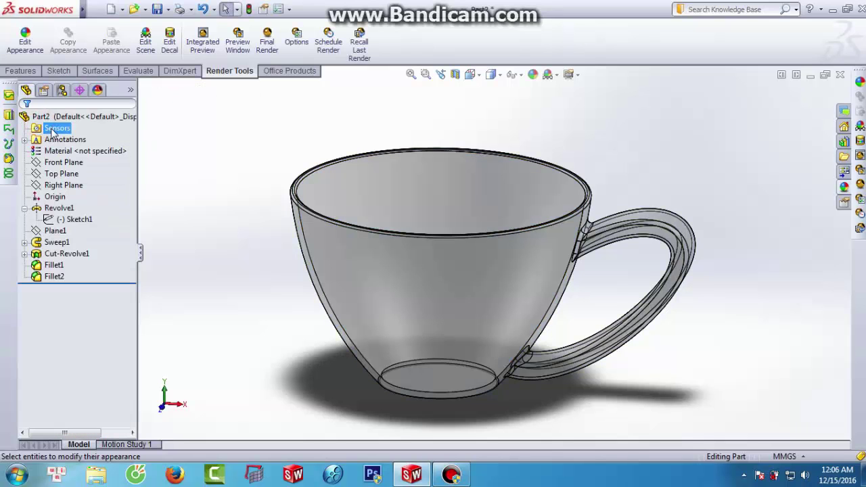
{"action": "left_click", "coordinate": [860, 83]}
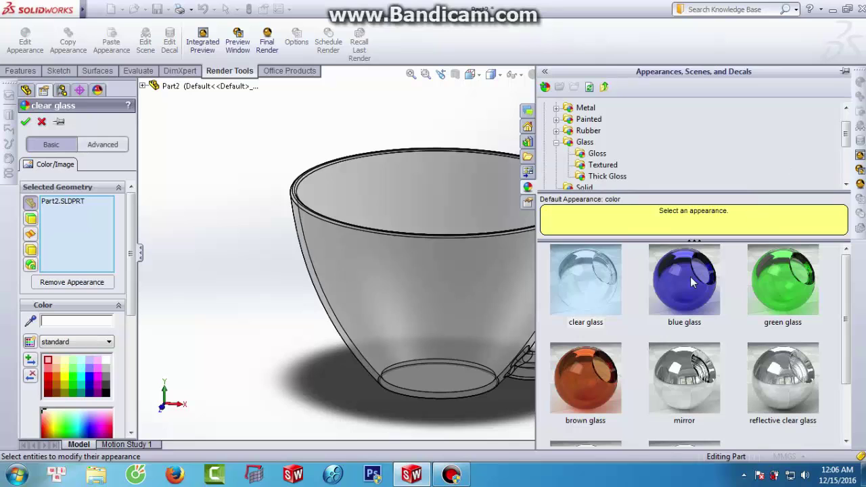
{"action": "left_click", "coordinate": [690, 277]}
{"action": "left_click", "coordinate": [25, 122]}
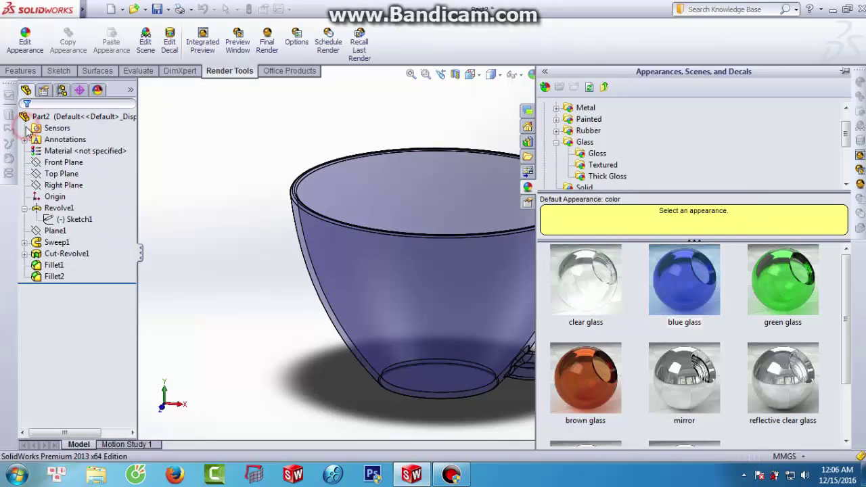
{"action": "left_click", "coordinate": [375, 127]}
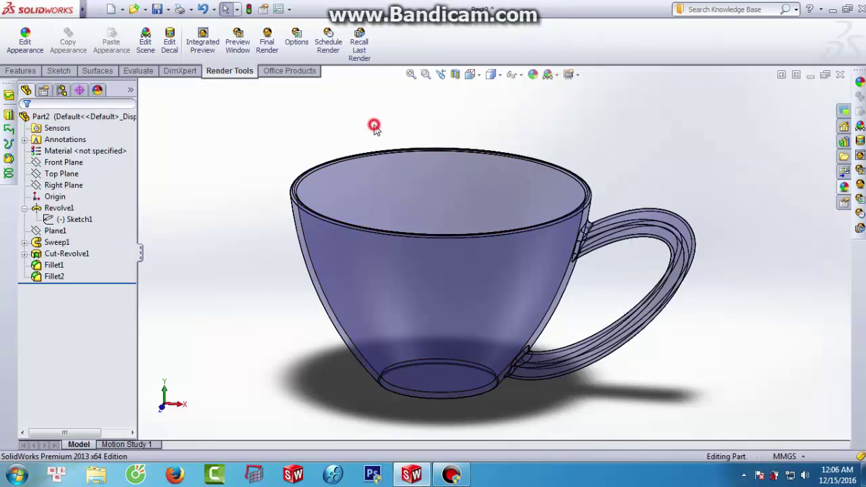